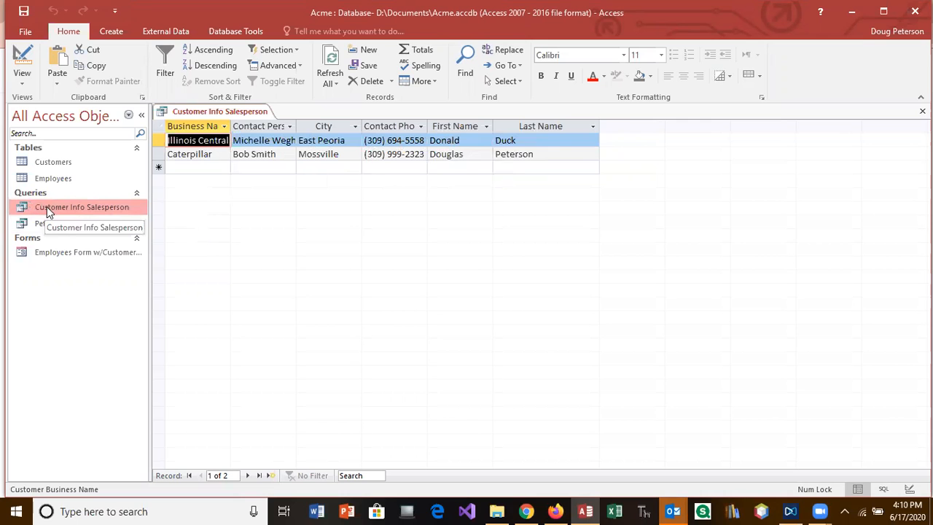
- Review the Customer Info Salesperson query in Design view, run it again, and close it
left_click(22, 62)
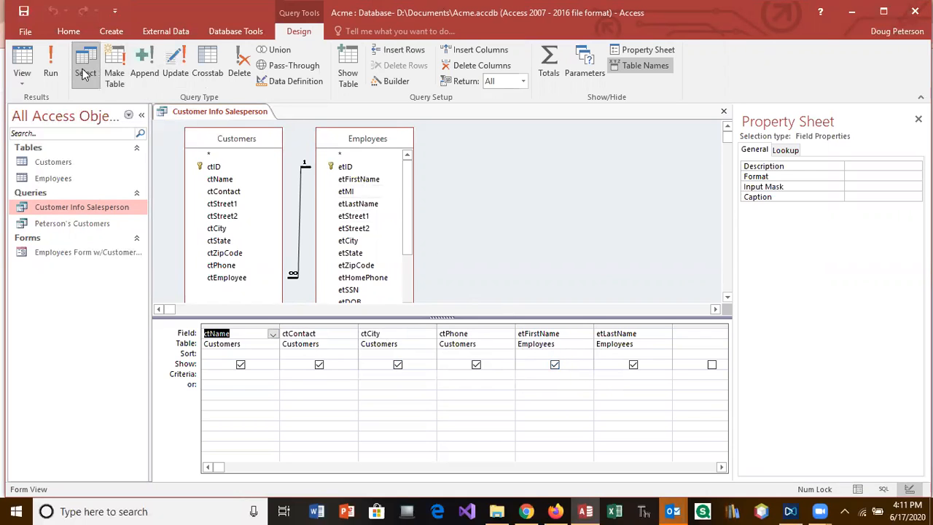
left_click(51, 74)
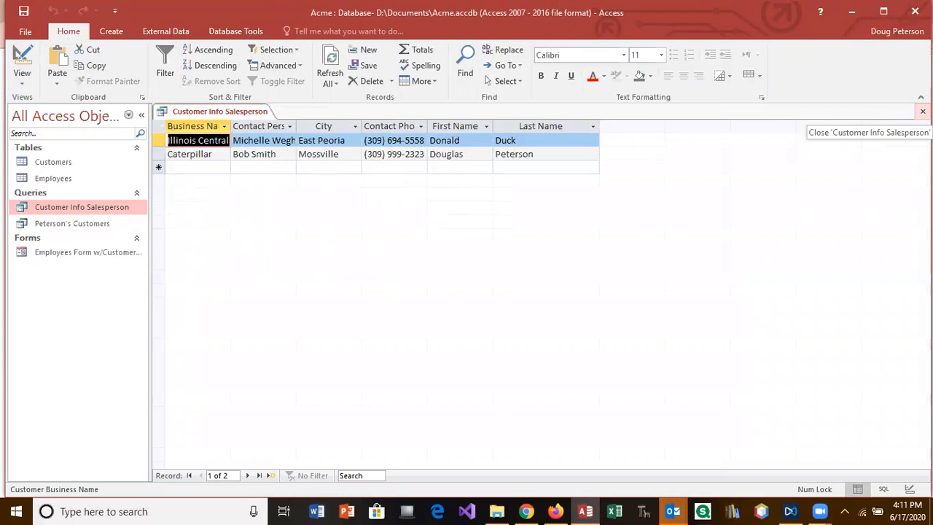
left_click(922, 112)
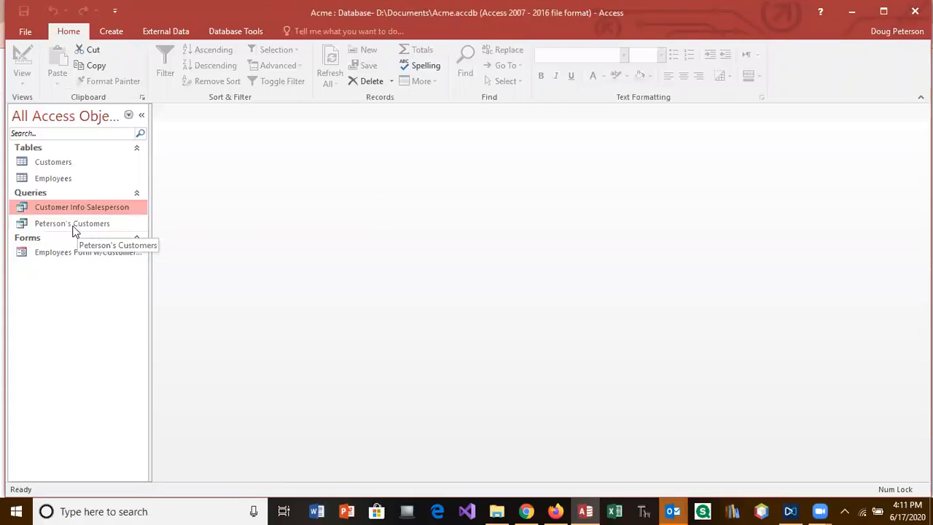
- Start a new report with the Report Wizard using all fields from the Customer Info Salesperson query
left_click(112, 33)
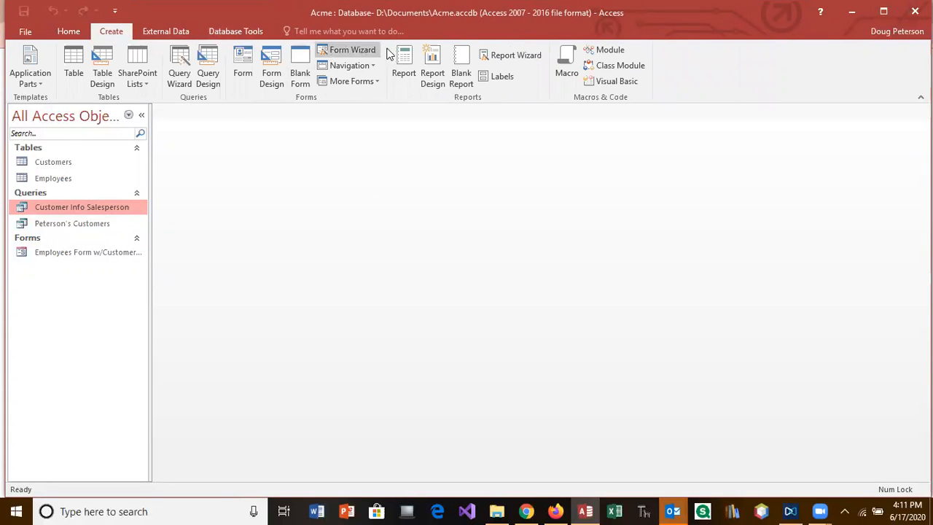
left_click(508, 55)
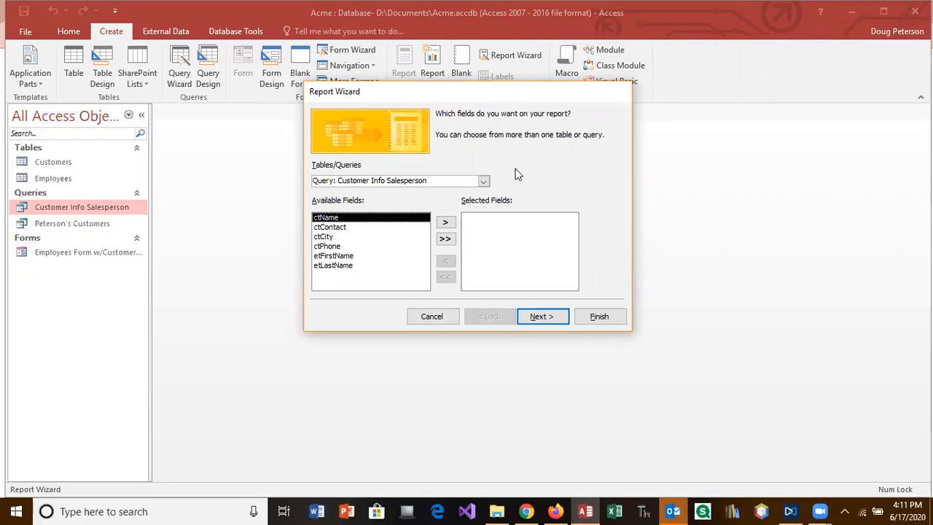
left_click(483, 181)
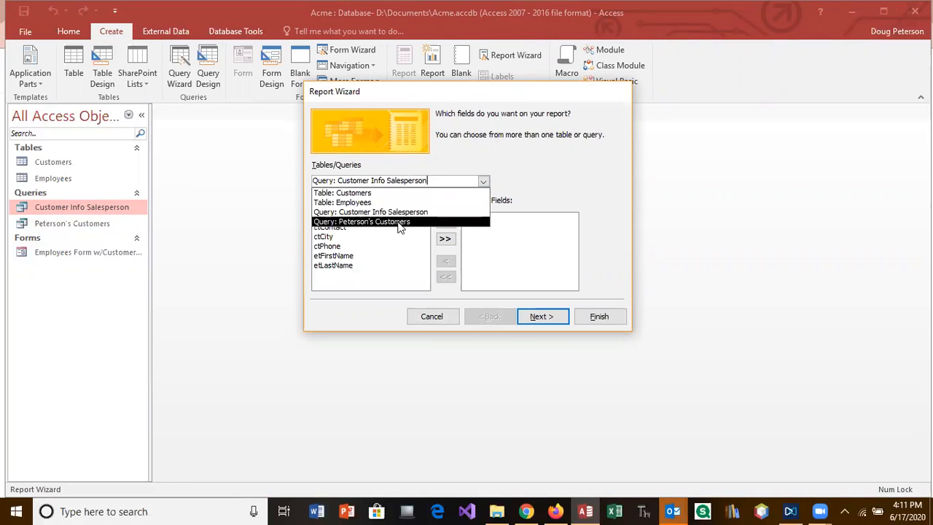
left_click(539, 182)
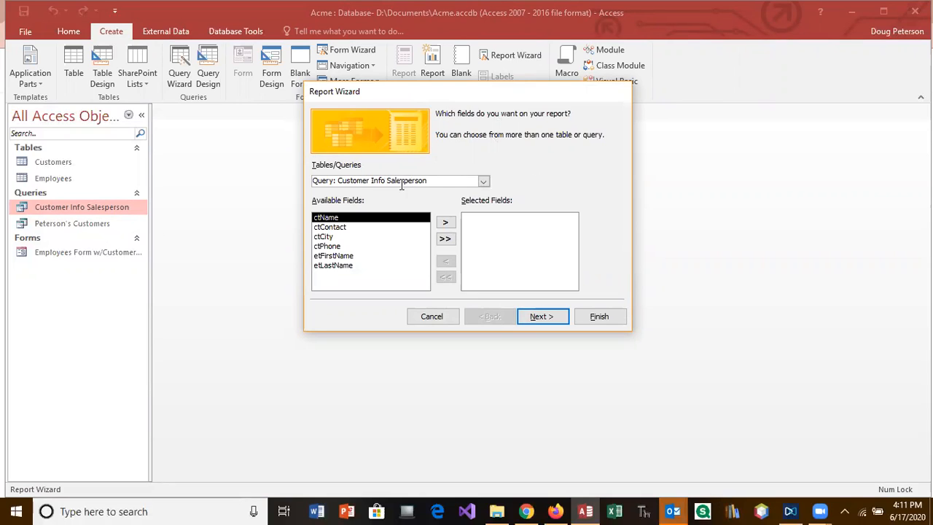
left_click(359, 272)
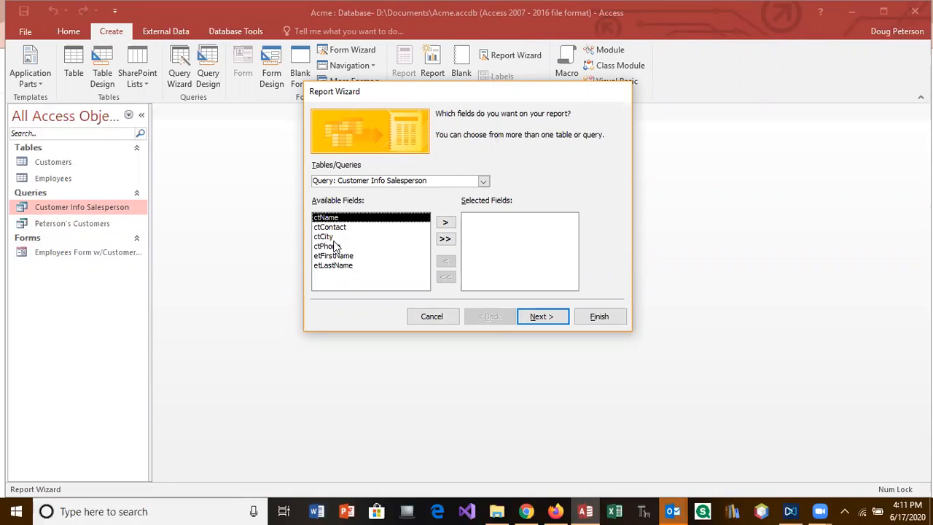
left_click(445, 240)
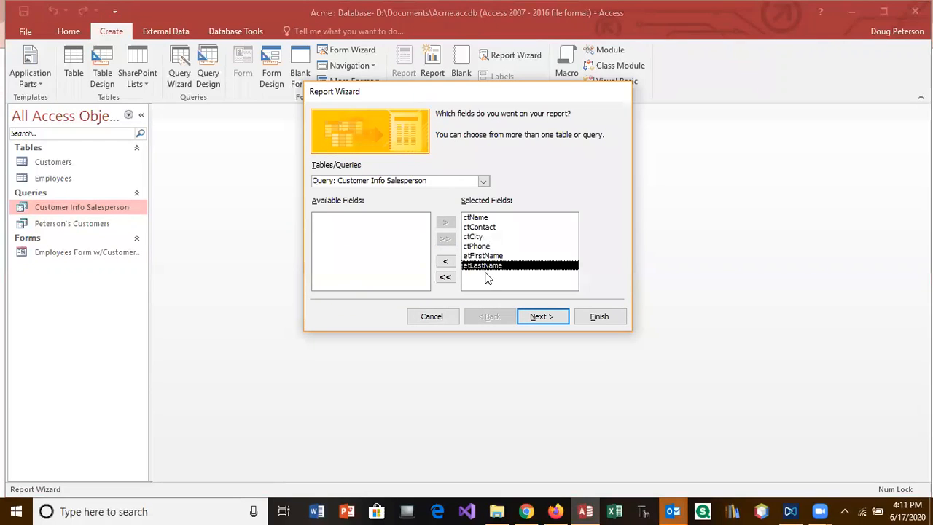
left_click(539, 318)
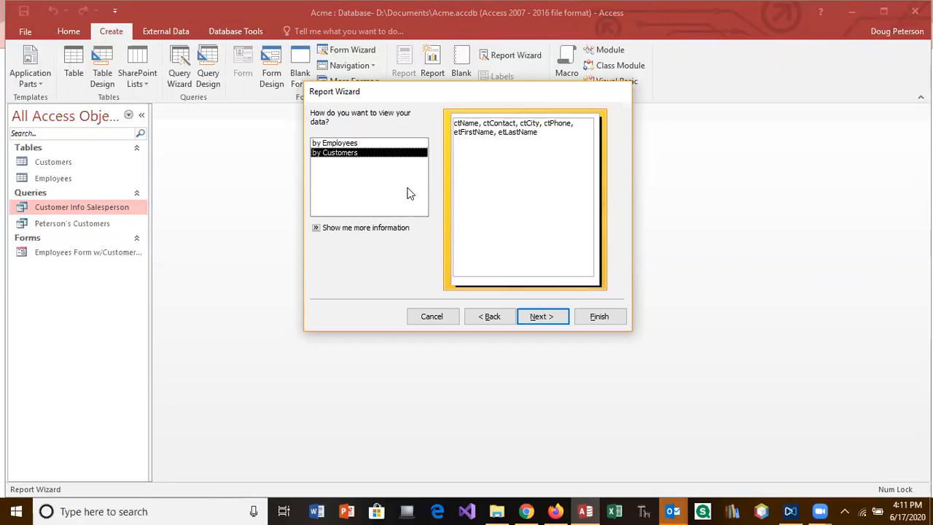
- Organize the report data by Employees with no extra grouping levels, and sort the detail records by ctName in ascending order
left_click(333, 145)
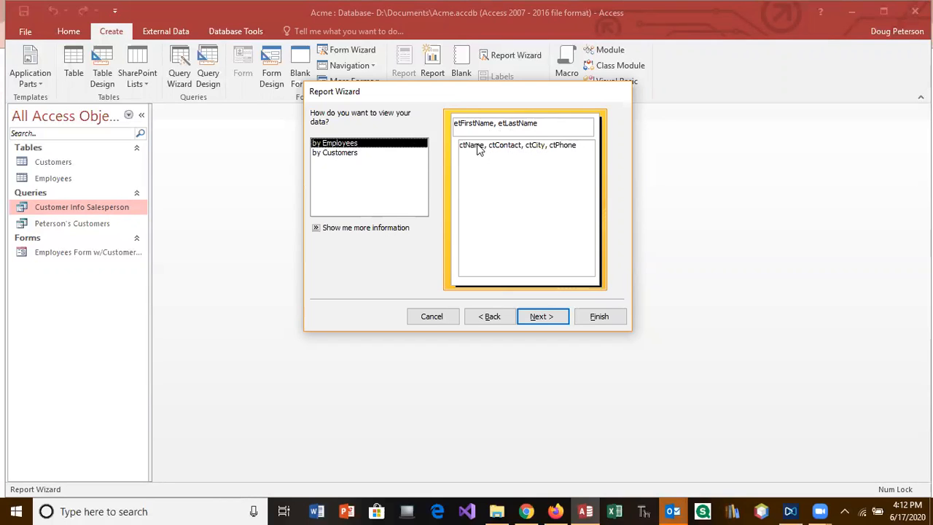
left_click(548, 318)
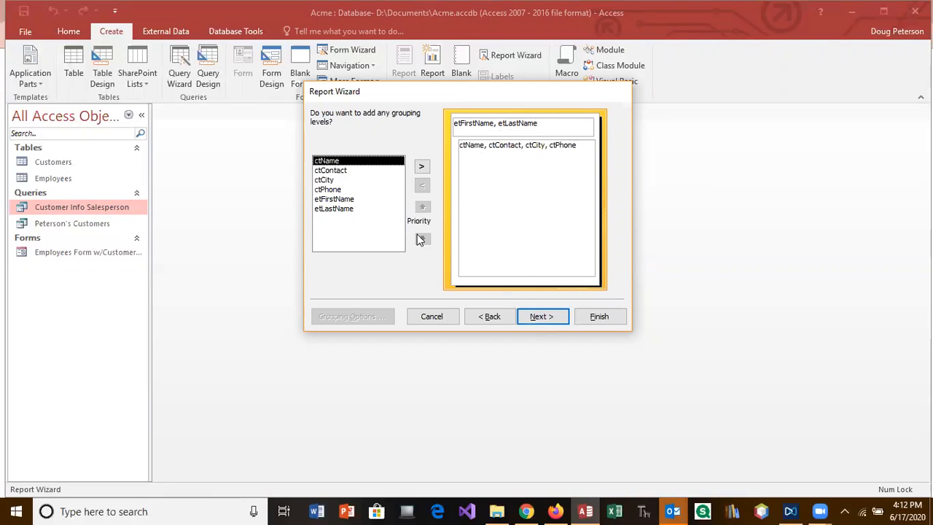
left_click(546, 319)
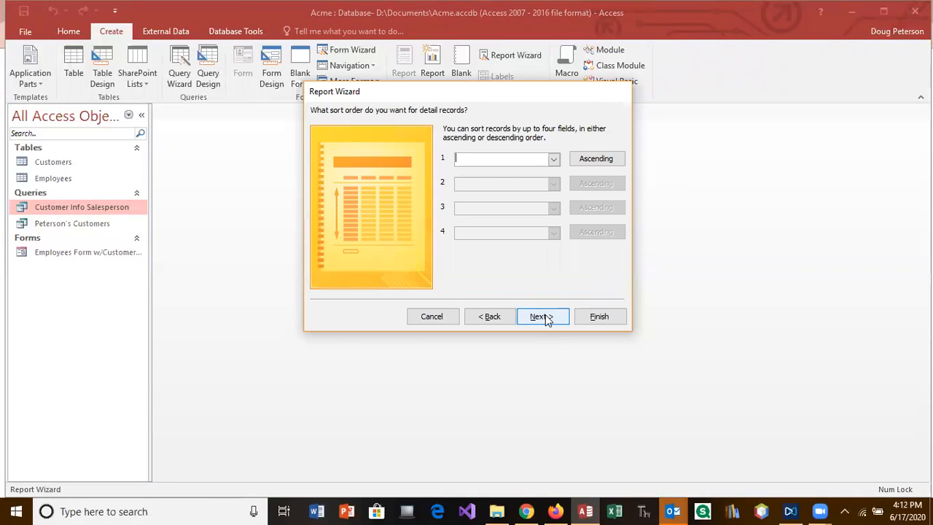
left_click(555, 159)
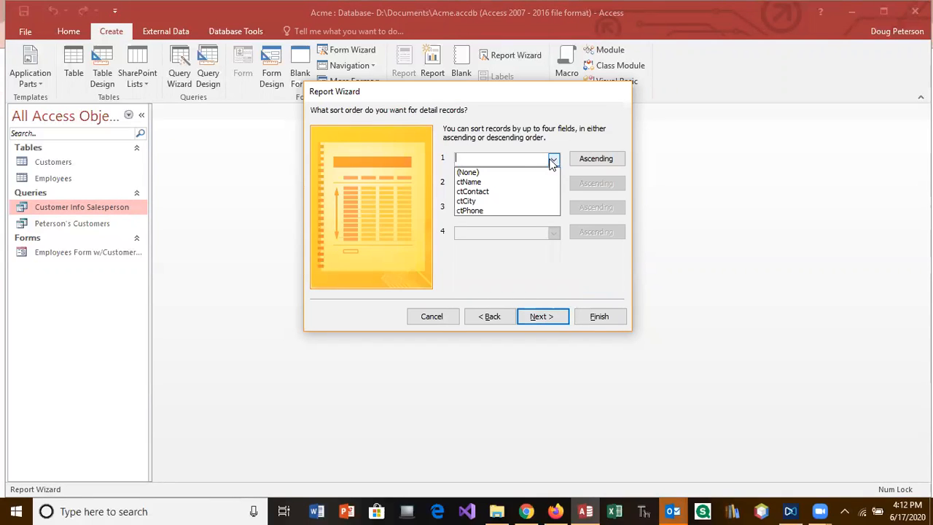
left_click(491, 184)
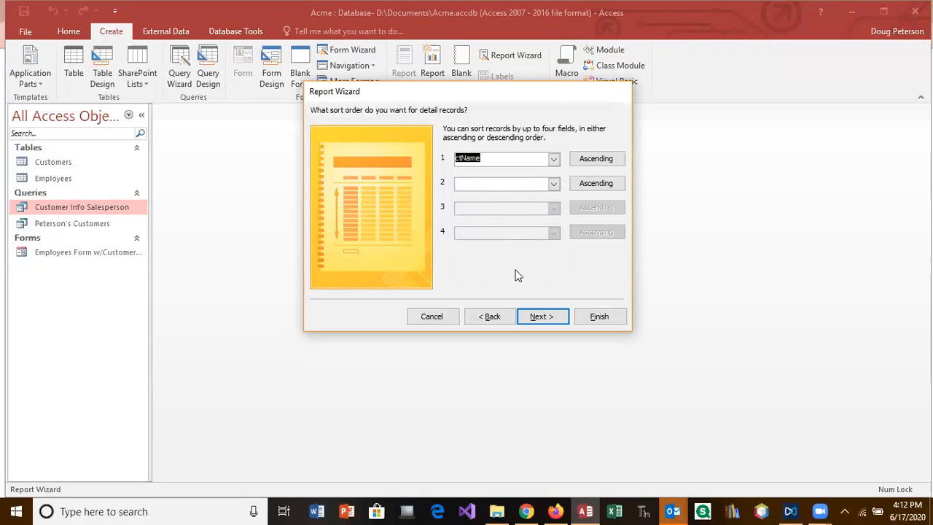
left_click(550, 319)
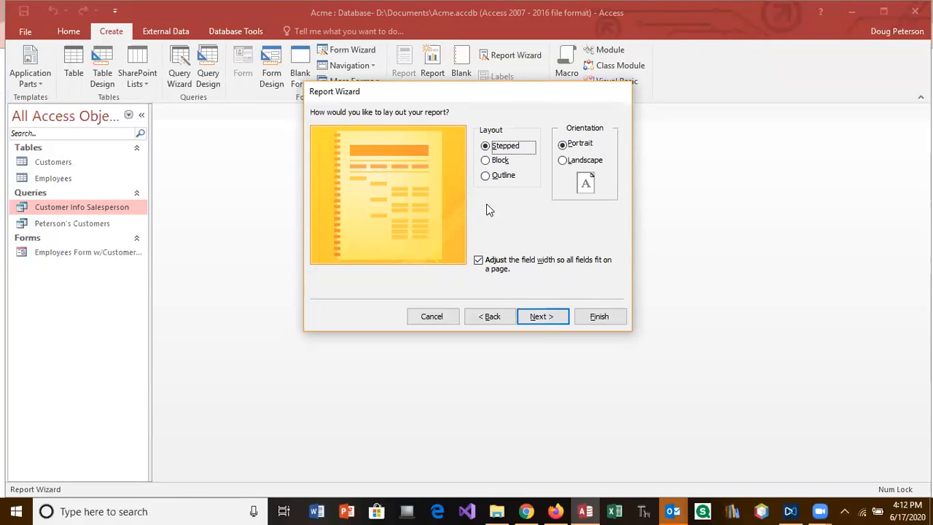
- Keep the stepped portrait layout and generate the report with the title "Employees and Customers"
left_click(561, 319)
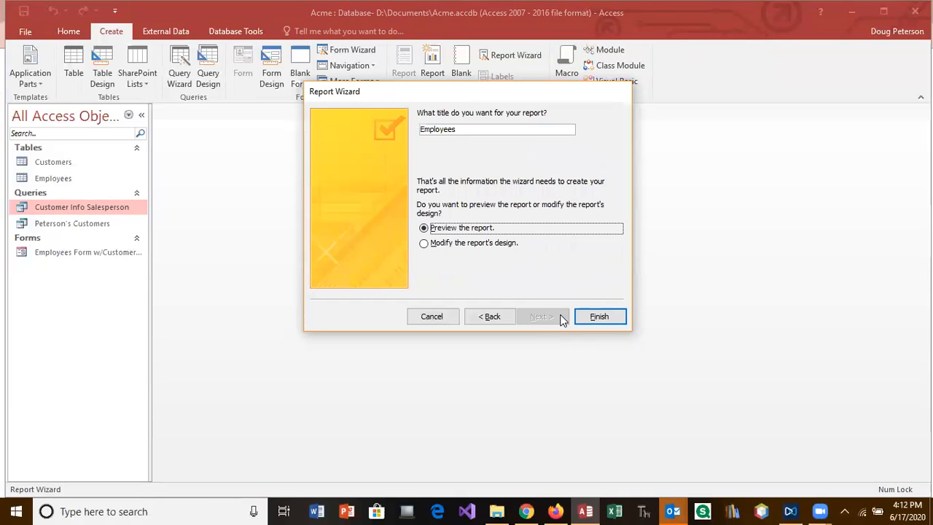
left_click(461, 129)
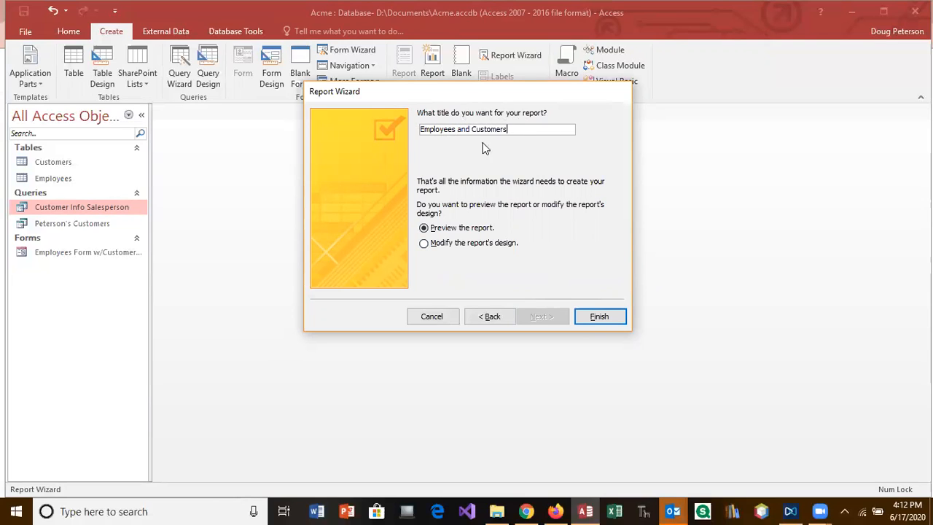
left_click(594, 315)
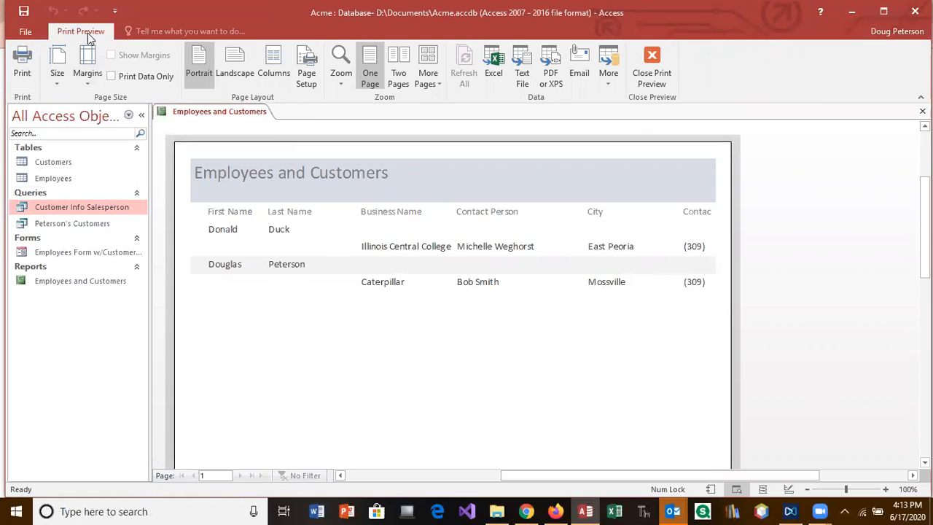
- Close the print preview and show the Employees and Customers report in Design view with the whole report selected
left_click(653, 60)
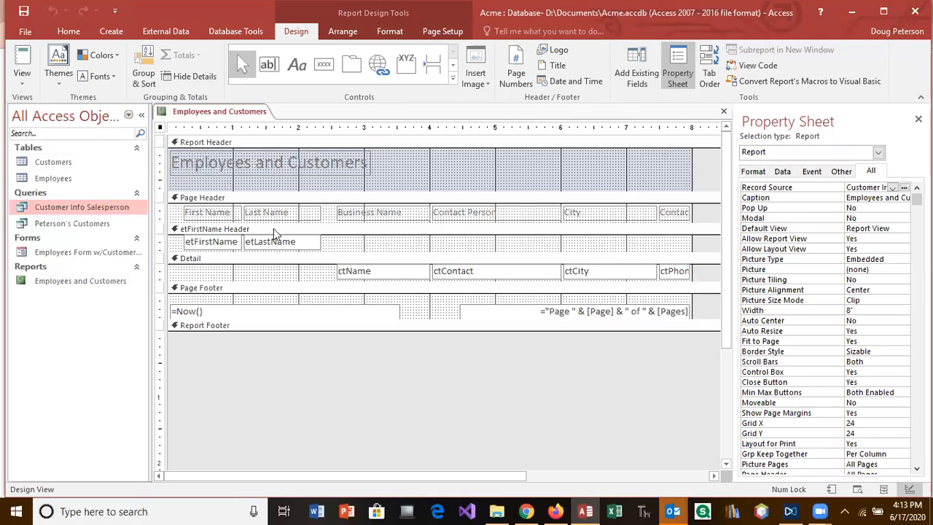
left_click(163, 143)
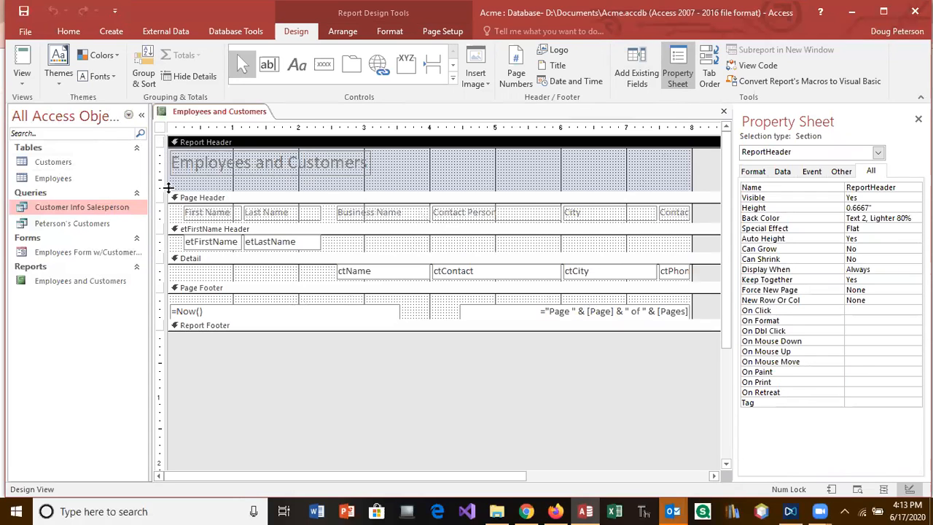
left_click(23, 83)
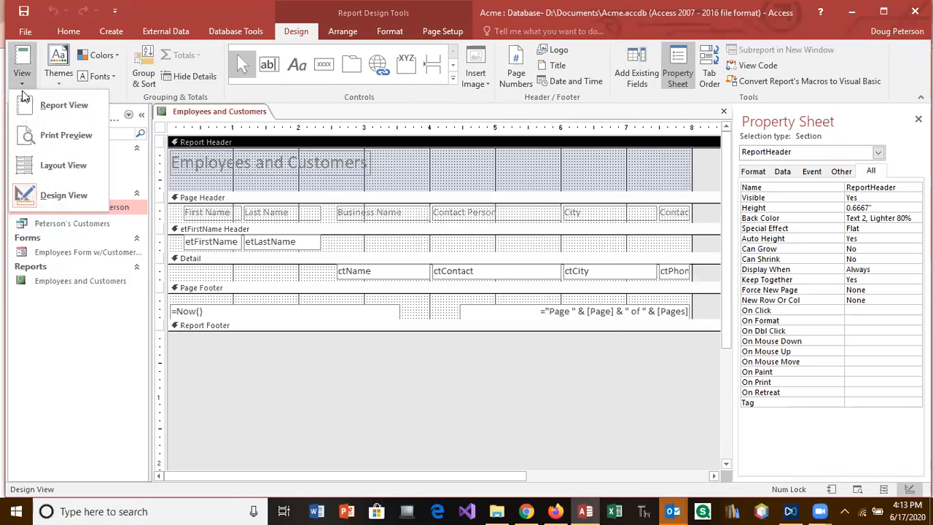
left_click(66, 198)
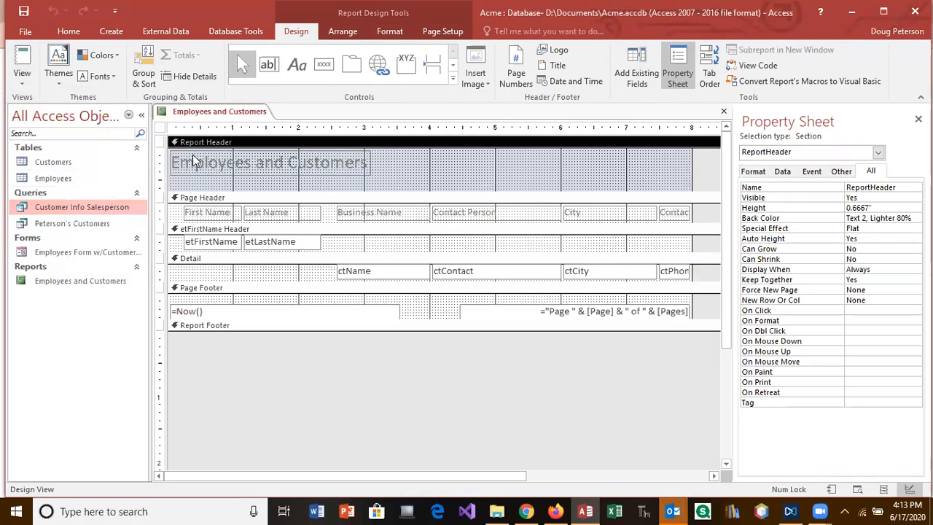
left_click(161, 129)
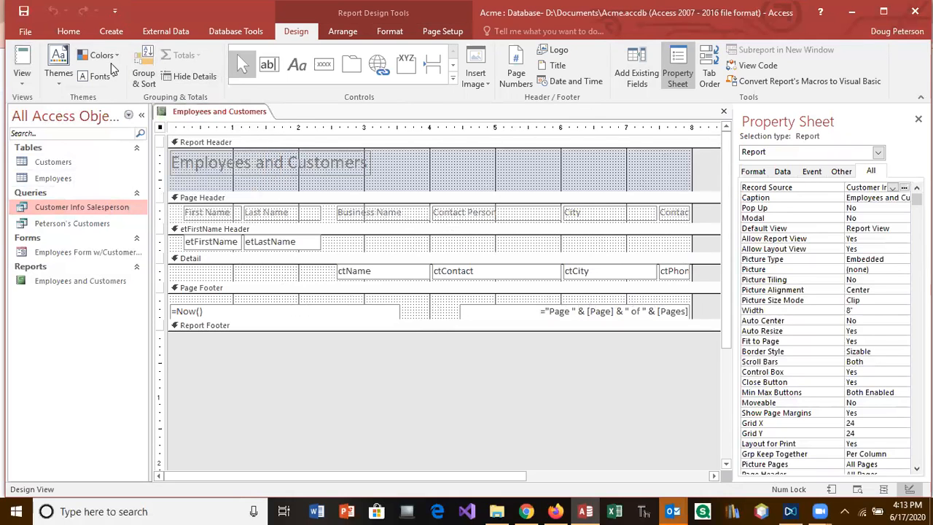
left_click(344, 32)
left_click(386, 31)
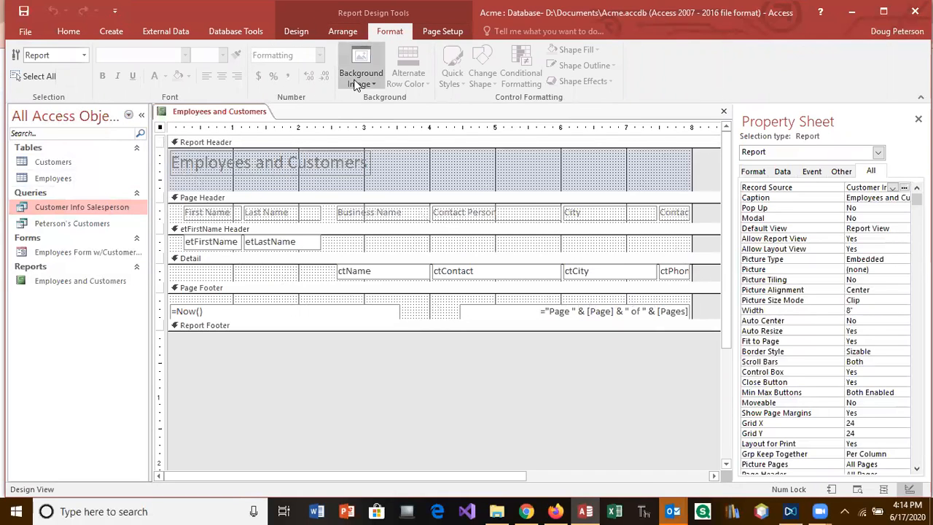
left_click(43, 78)
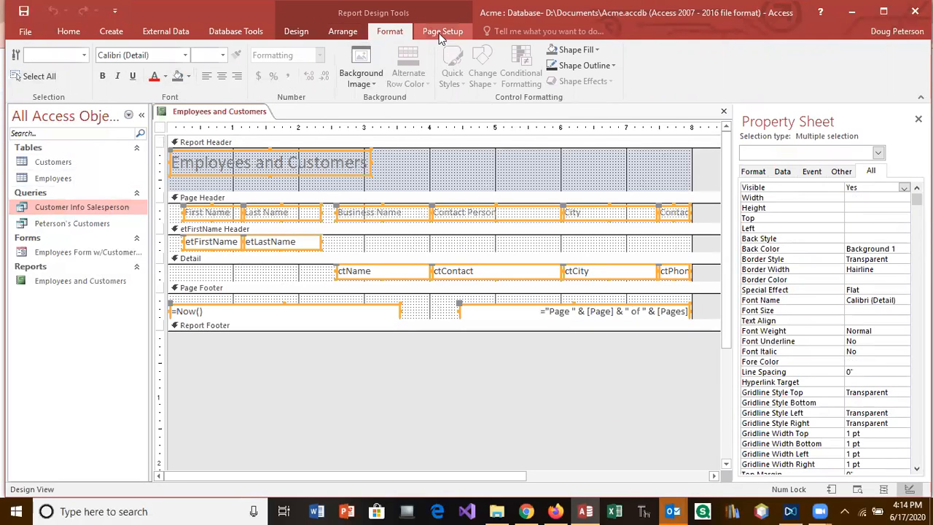
left_click(344, 35)
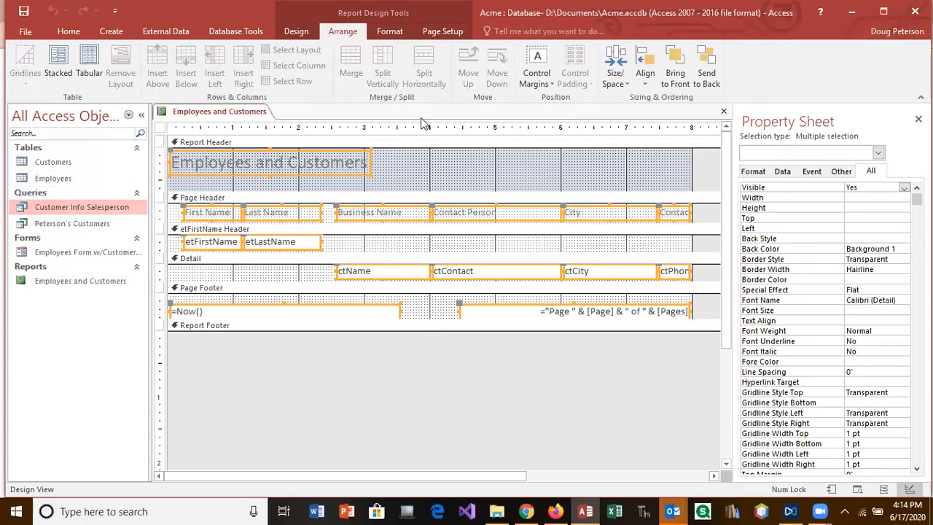
left_click(294, 31)
left_click(337, 34)
left_click(414, 312)
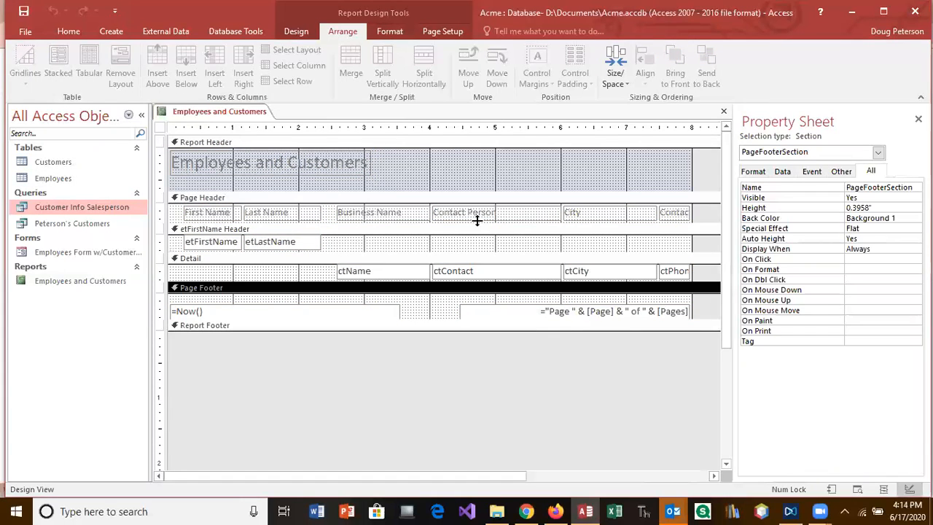
- Move the Business Name label within the page header to a left position of about 2.375 inches
left_click(397, 215)
left_click_drag(397, 214, 393, 213)
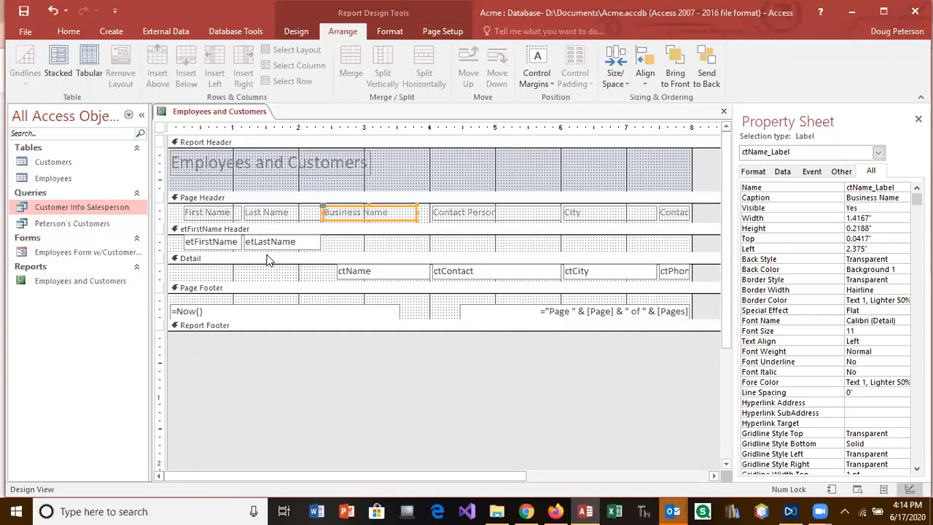
- Enlarge the etFirstName header, then arrange the First Name and Last Name labels there above the lowered etFirstName and etLastName text boxes
left_click_drag(265, 252, 267, 271)
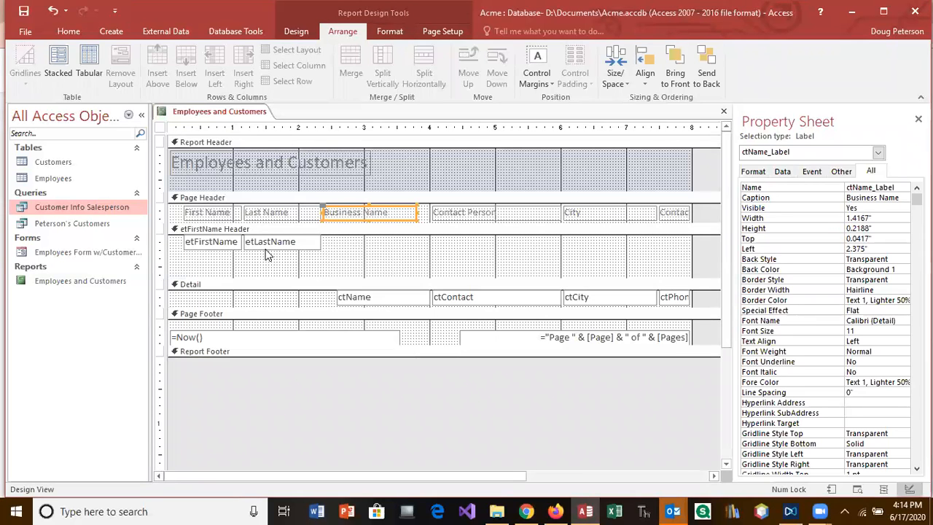
left_click_drag(210, 250, 284, 267)
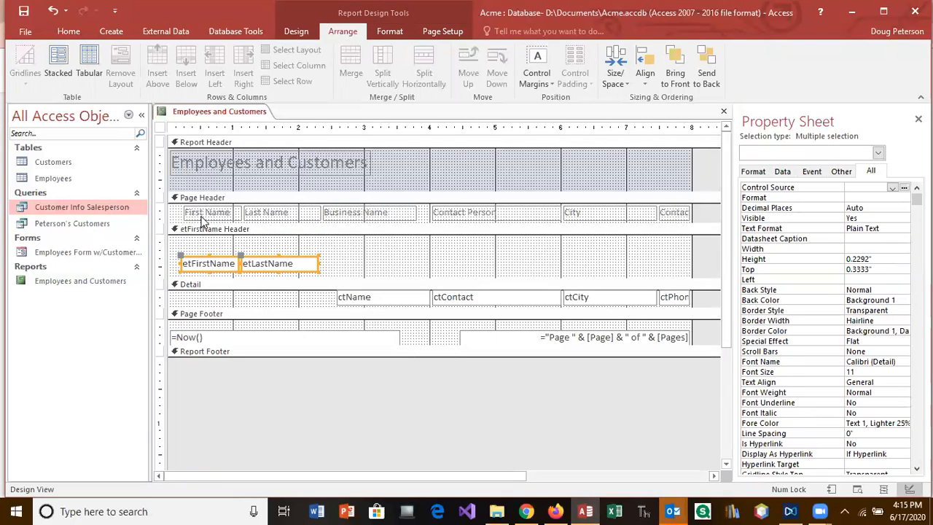
left_click_drag(176, 212, 268, 251)
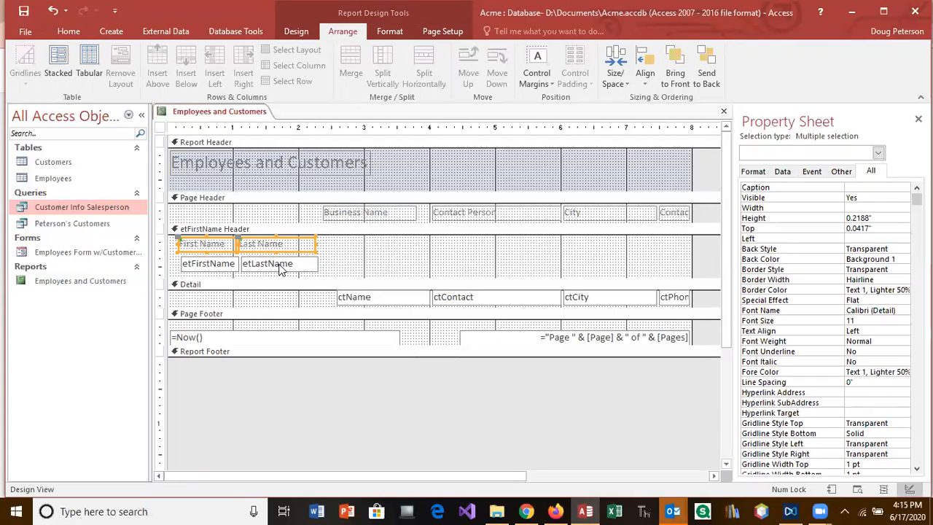
- Enlarge the etFirstName header to about 0.96 inches and move the Business Name, Contact Person, City and Contact Phone labels into it below the name fields
left_click_drag(326, 274, 325, 295)
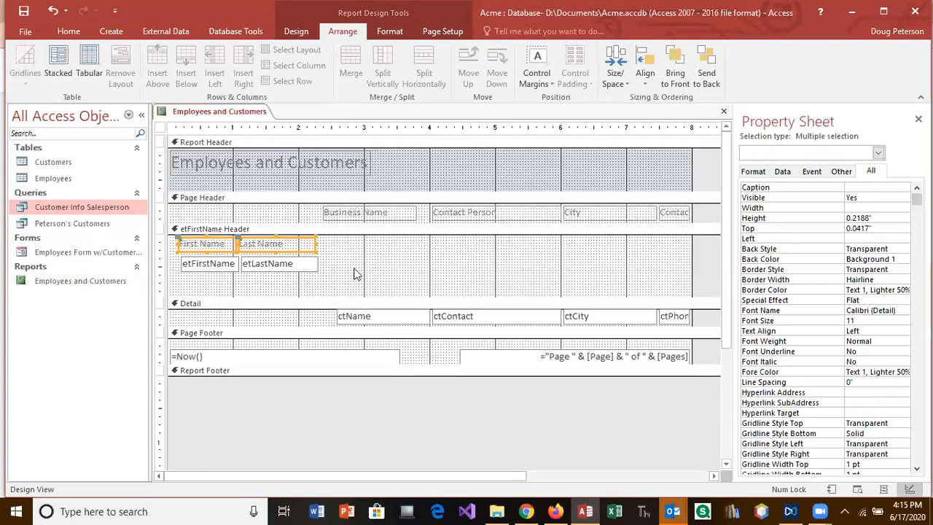
left_click_drag(360, 212, 248, 284)
left_click_drag(484, 222, 365, 290)
left_click_drag(580, 214, 467, 286)
left_click_drag(671, 219, 634, 282)
- Retype the word "Contact" in the caption of the Contact Phone label
left_click(590, 284)
key("BackSpace")
key("BackSpace")
key("BackSpace")
key("BackSpace")
key("BackSpace")
key("BackSpace")
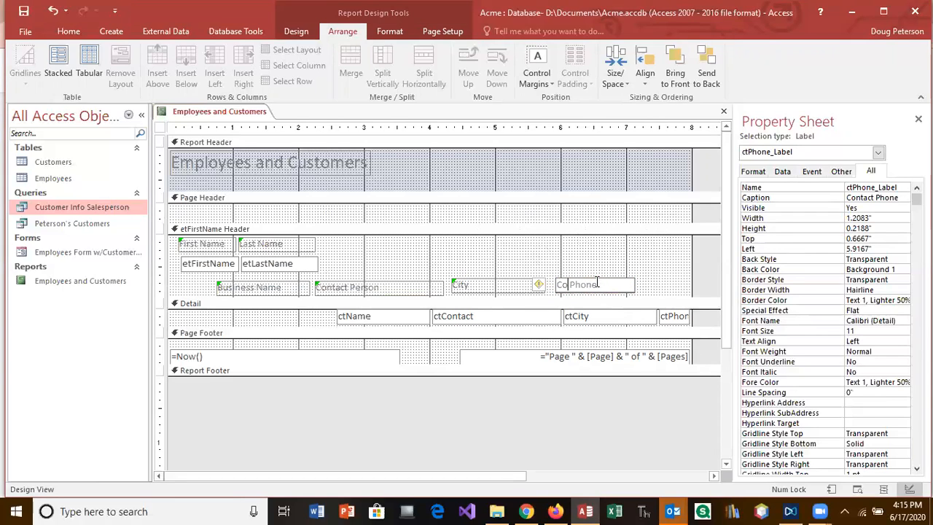
type("ntact")
left_click(635, 285)
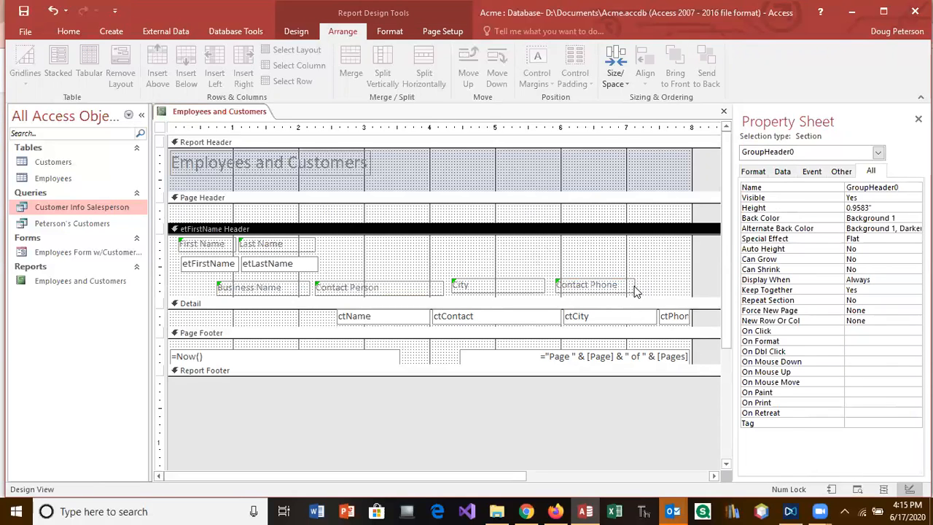
- Narrow the Contact Phone label in the etFirstName header to 1 inch and shift it right, clear of the City label
left_click(626, 286)
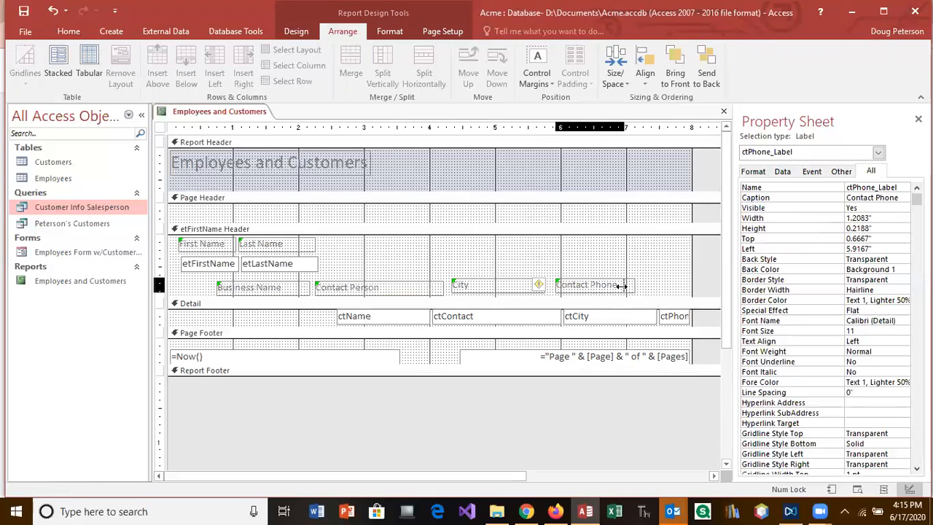
double_click(621, 287)
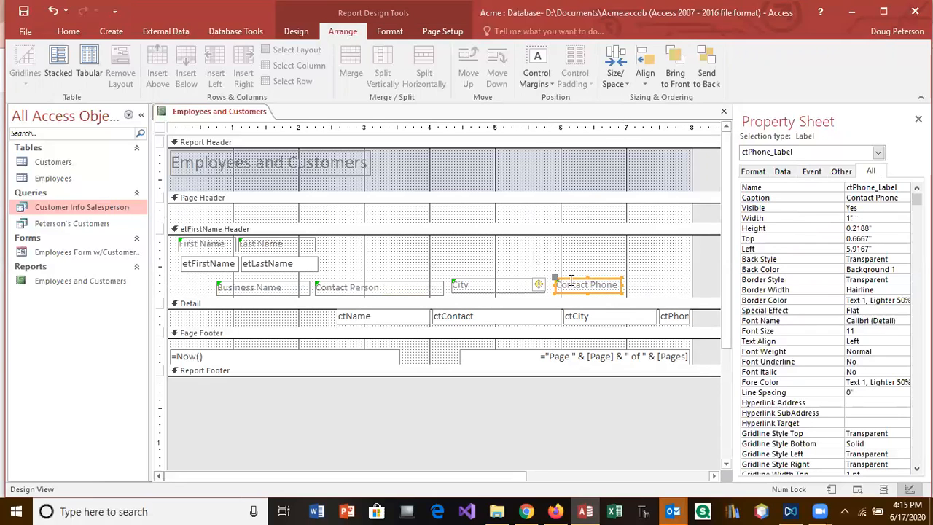
left_click_drag(572, 280, 610, 278)
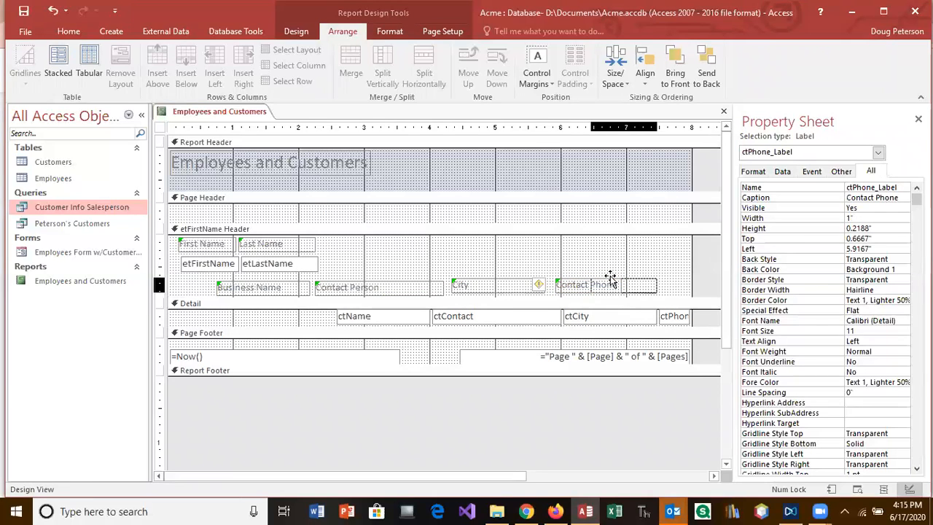
- In the Detail section, stretch ctName to about 1.92 inches starting at 0.25 inches and move ctContact to a left position of 2.25 inches
mouse_move(342, 316)
left_mouse_down()
mouse_move(247, 318)
mouse_move(309, 316)
left_mouse_up()
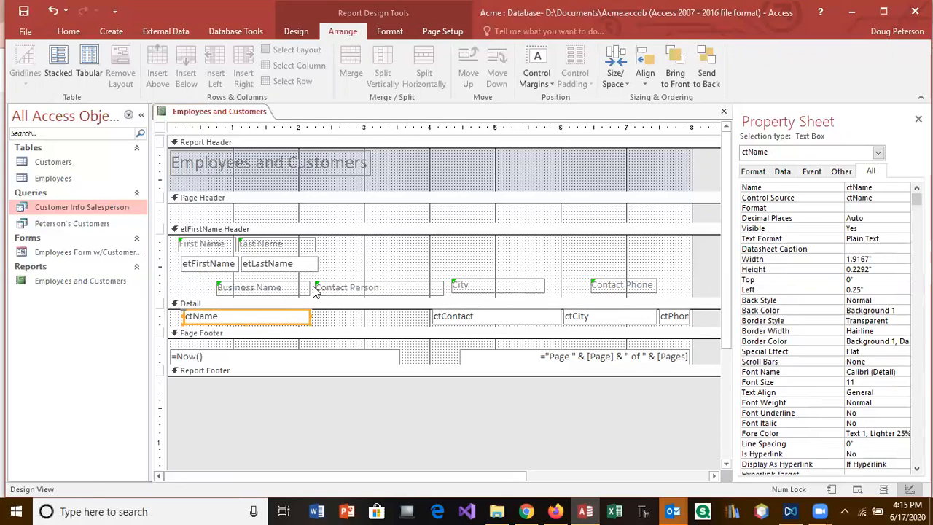
left_click_drag(453, 320, 336, 320)
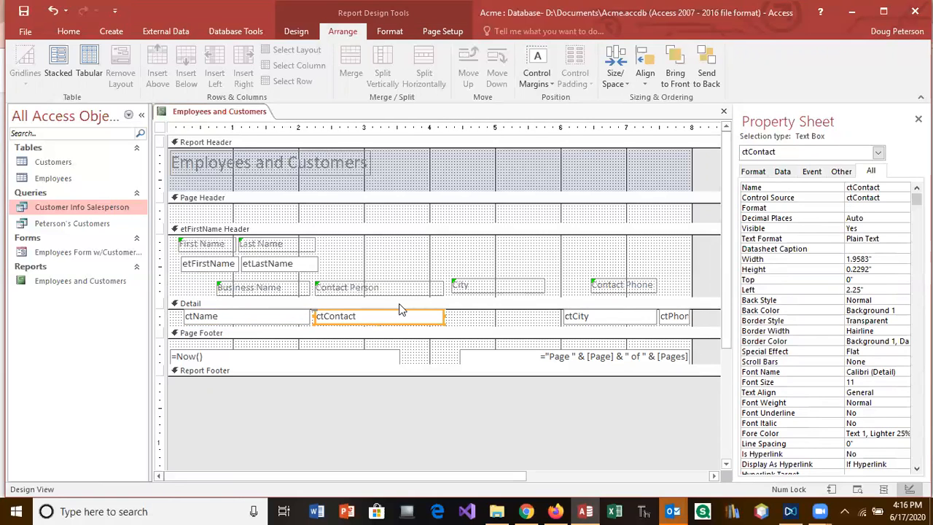
- Narrow the Contact Person label to about 1.13 inches at left 2.54 inches and the City label to about 0.46 inches at left 4.75 inches
left_click(437, 288)
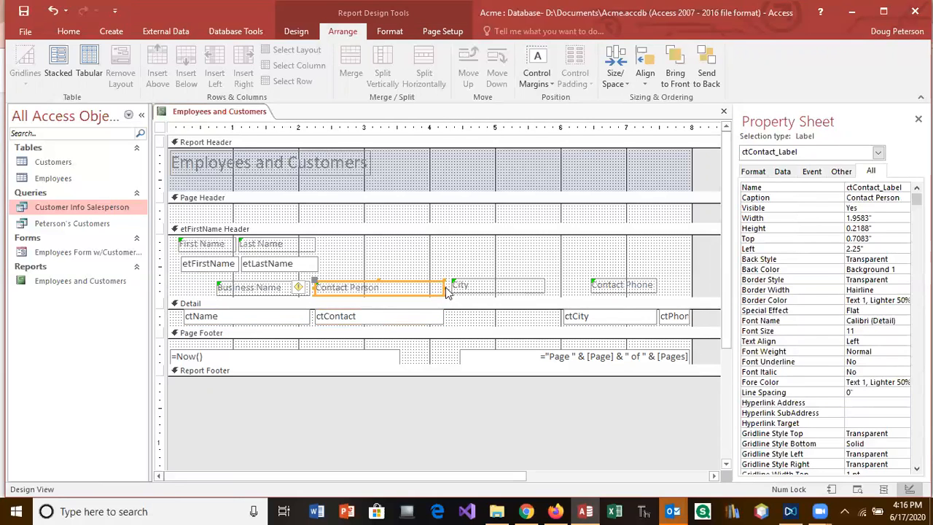
left_click_drag(443, 286, 391, 283)
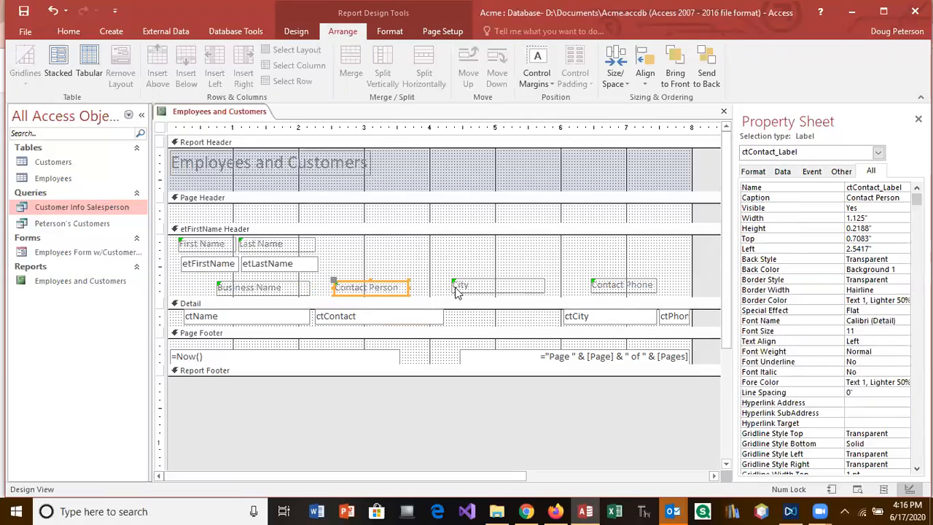
left_click(527, 290)
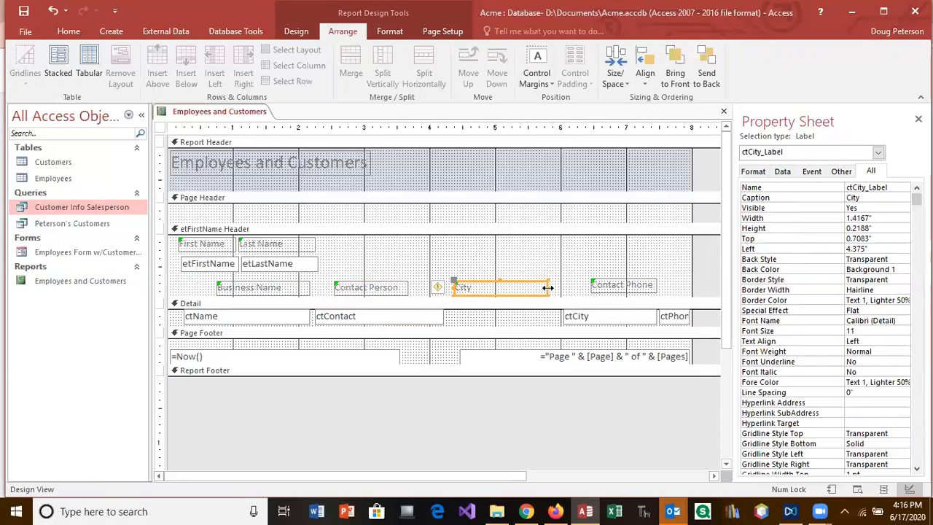
left_click_drag(542, 288, 499, 282)
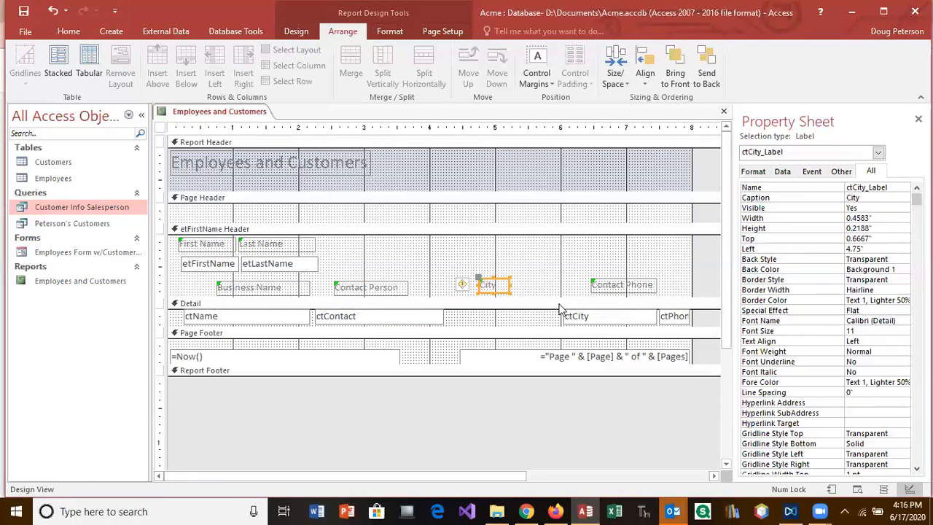
- Reposition ctCity to about 4.38 inches and ctPhone to 6.33 inches in the Detail section, widening them to about 1.71 and 1.46 inches
left_click_drag(587, 316, 478, 318)
left_click_drag(547, 318, 567, 318)
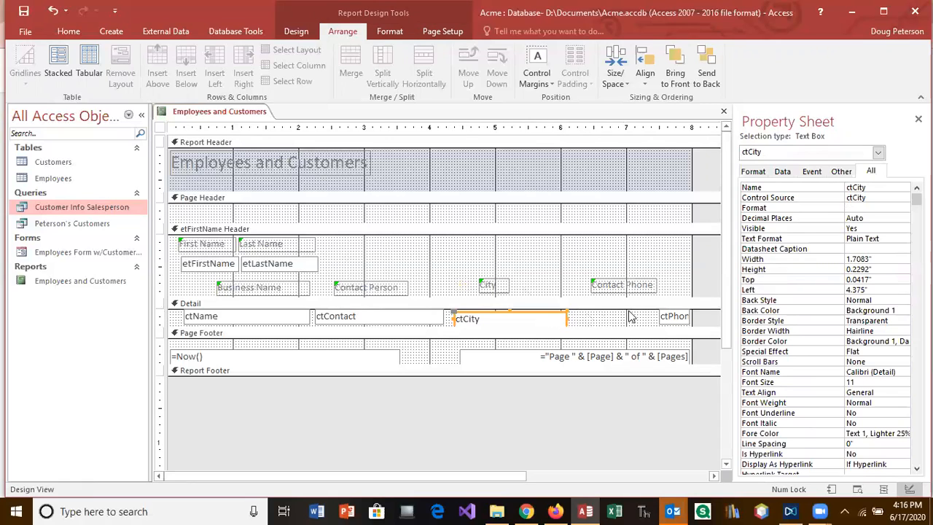
left_click_drag(660, 320, 587, 319)
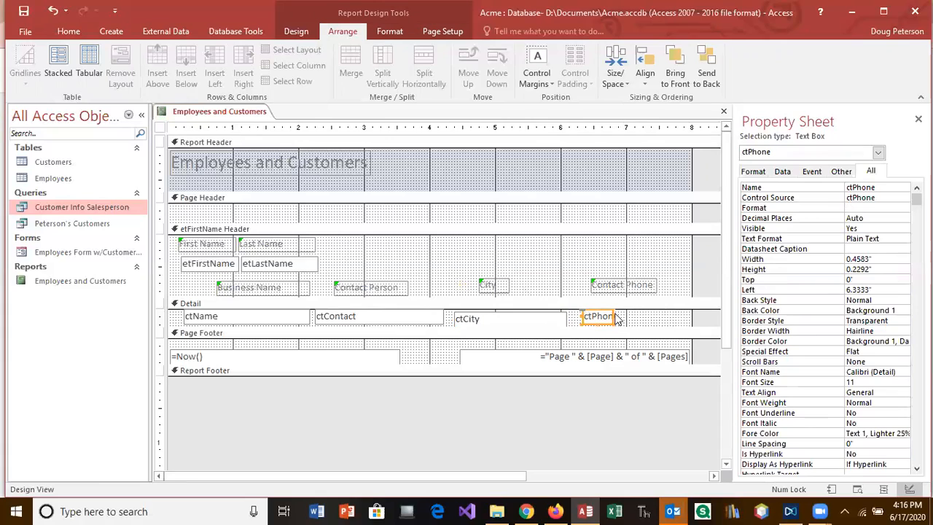
left_click(613, 315)
left_click_drag(613, 314, 676, 315)
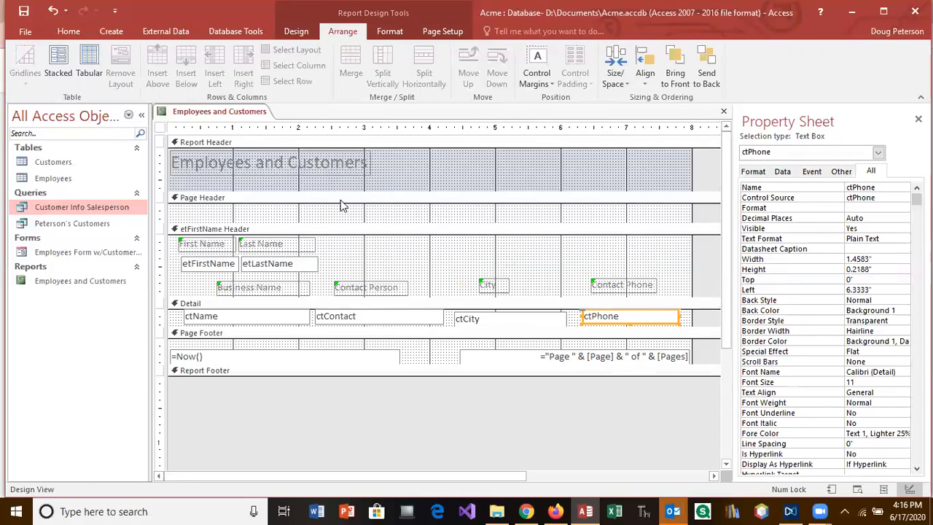
- Shrink the empty page header and center the report title about 2.375 inches from the left edge, checking the result in Report view
mouse_move(347, 221)
left_mouse_down()
mouse_move(332, 173)
mouse_move(489, 185)
left_mouse_up()
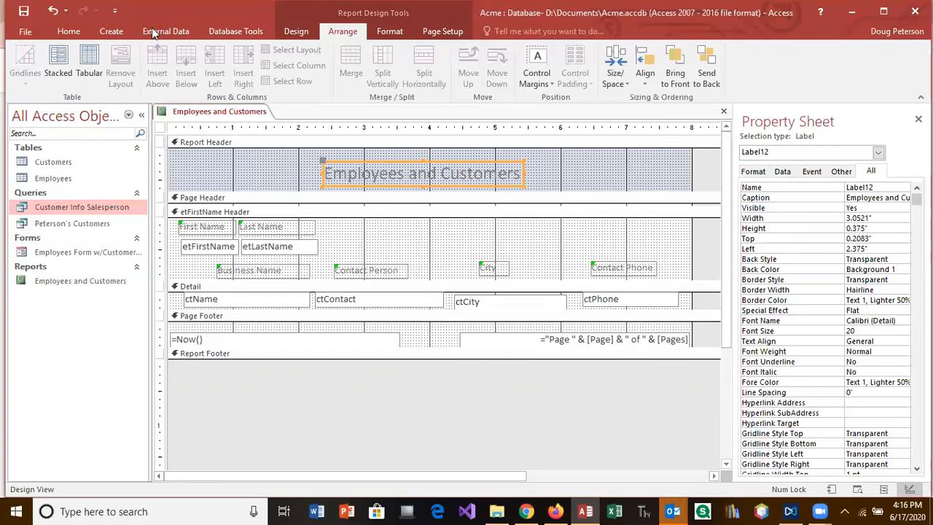
left_click(68, 31)
left_click(21, 64)
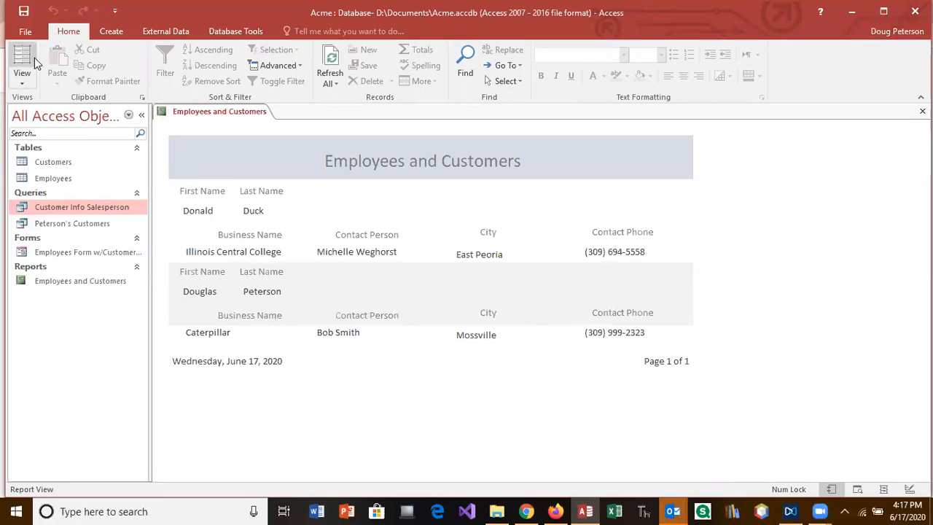
- Back in Design view, move the Business Name label to left 0.5 inches and the ctName text box to the report's left edge
left_click(22, 78)
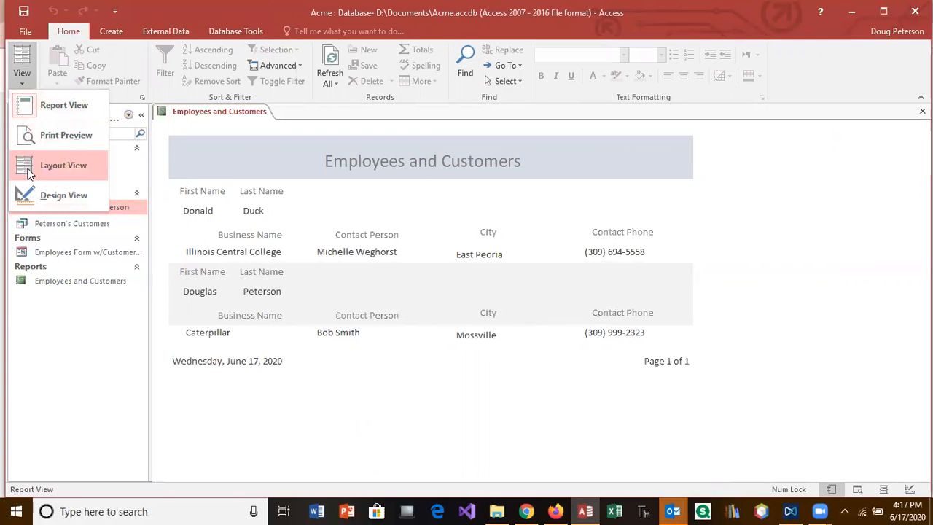
left_click(33, 195)
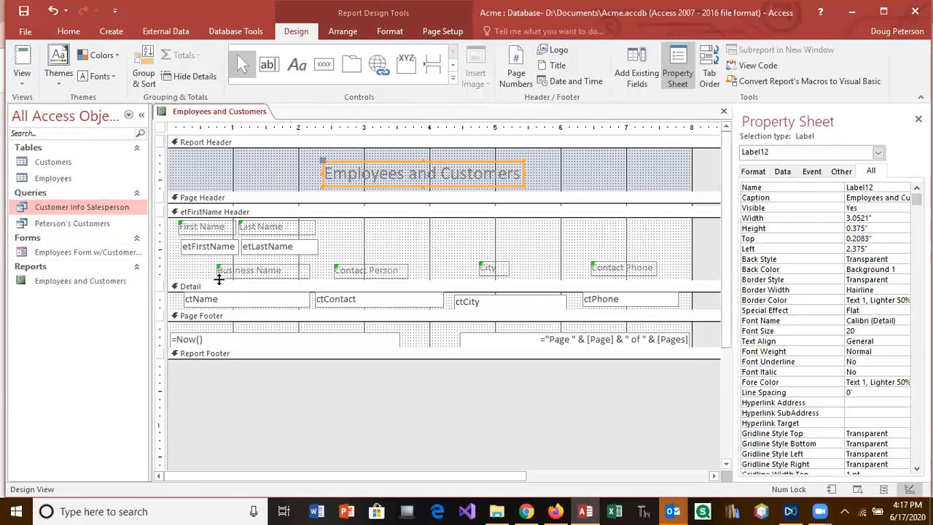
left_click_drag(244, 277, 225, 270)
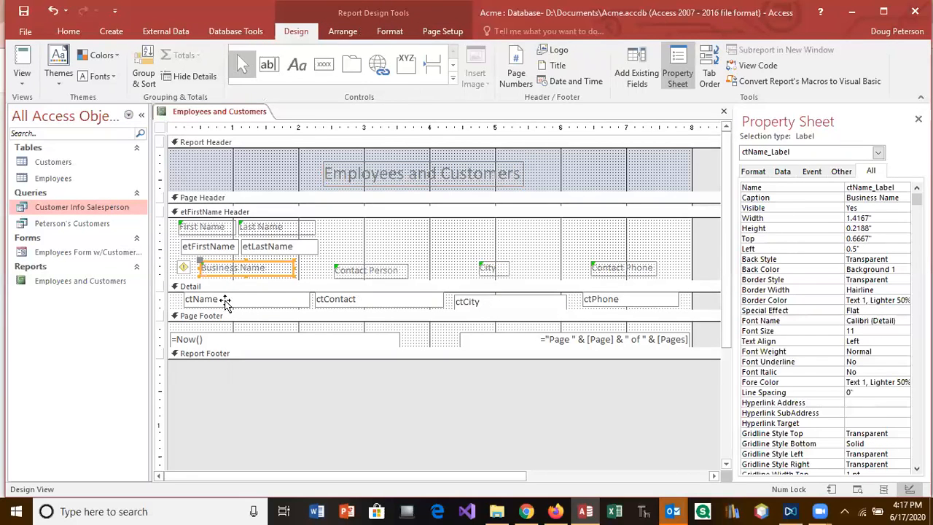
left_click(210, 300)
left_click(221, 299)
left_click(235, 298)
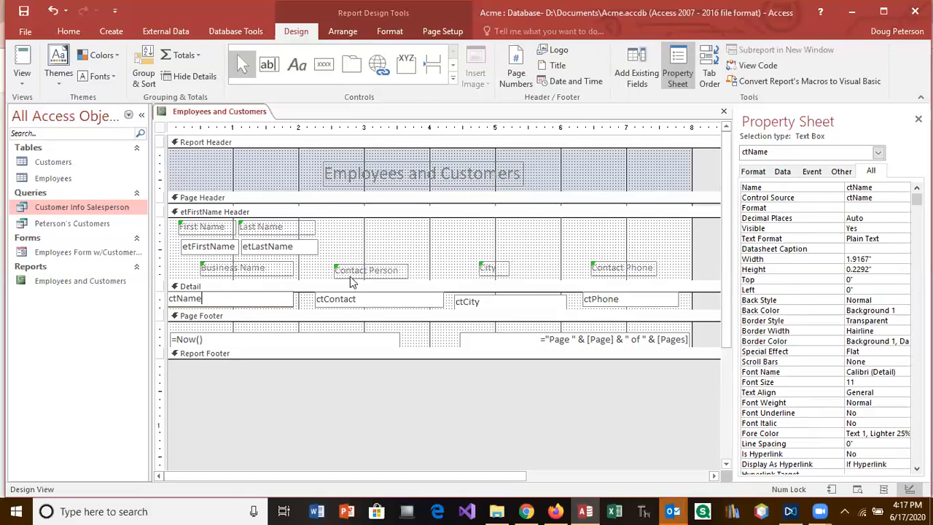
- Nudge the Contact Person, City and Contact Phone labels slightly left to line up with their text boxes and check them in Report view
left_click_drag(362, 274, 353, 272)
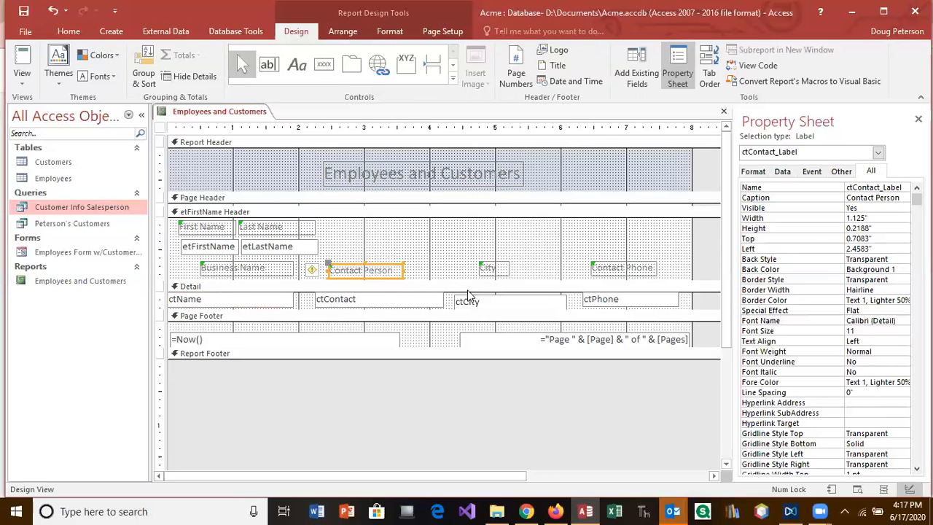
left_click_drag(482, 268, 474, 266)
left_click_drag(593, 267, 588, 272)
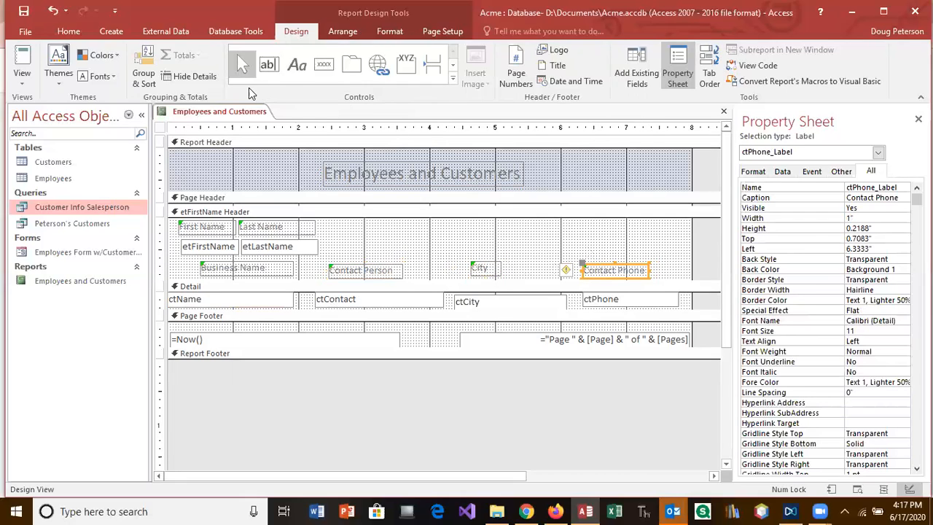
left_click(22, 59)
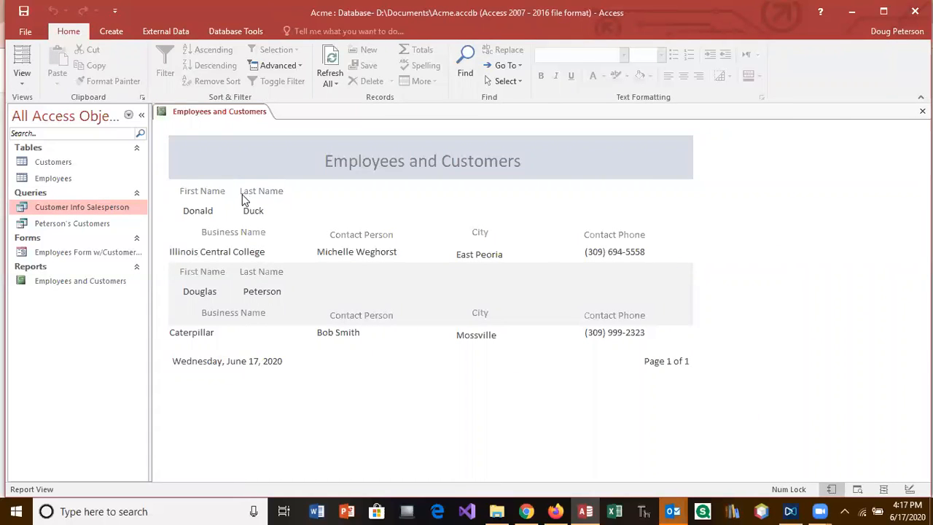
- Return to Design view and delete the Last Name label from the etFirstName header
left_click(26, 84)
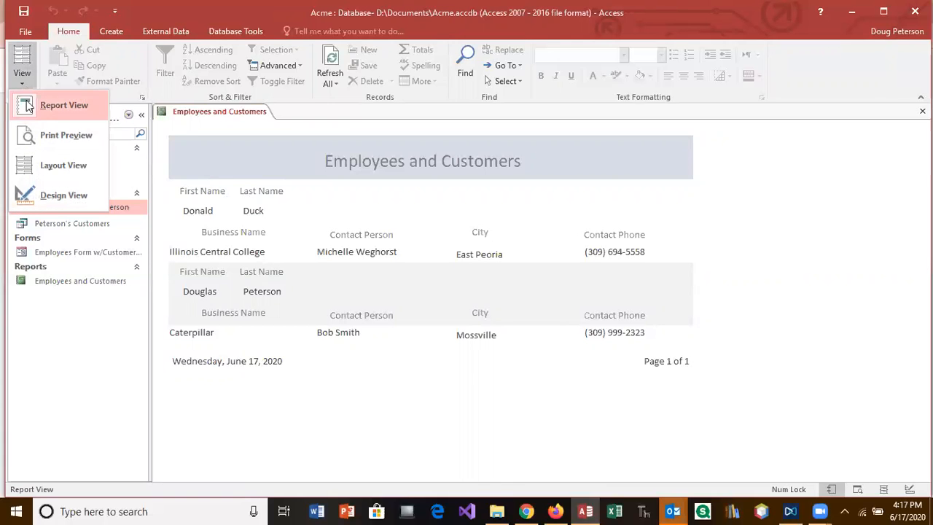
left_click(41, 203)
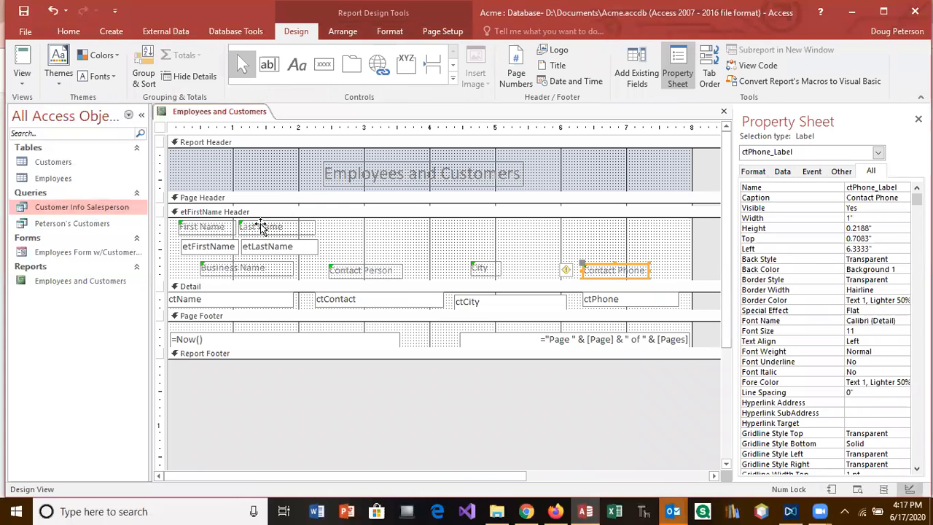
left_click(263, 227)
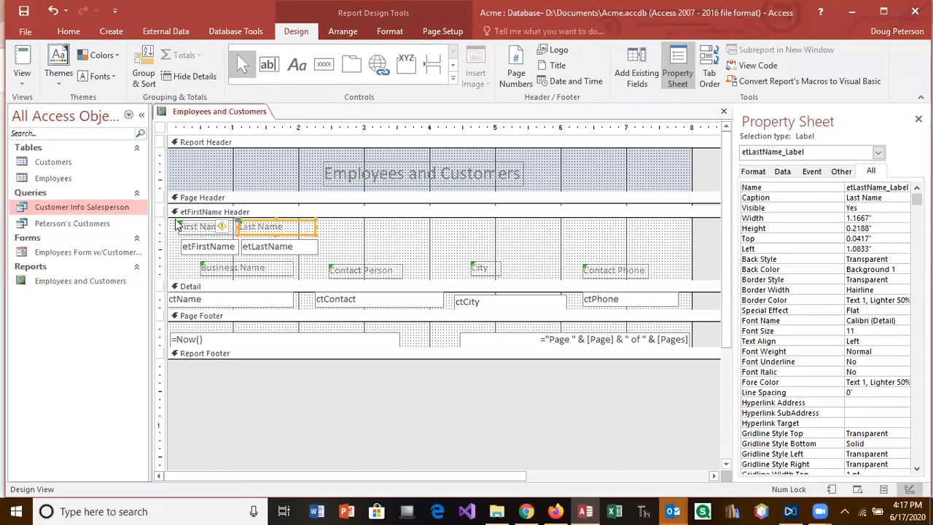
right_click(310, 239)
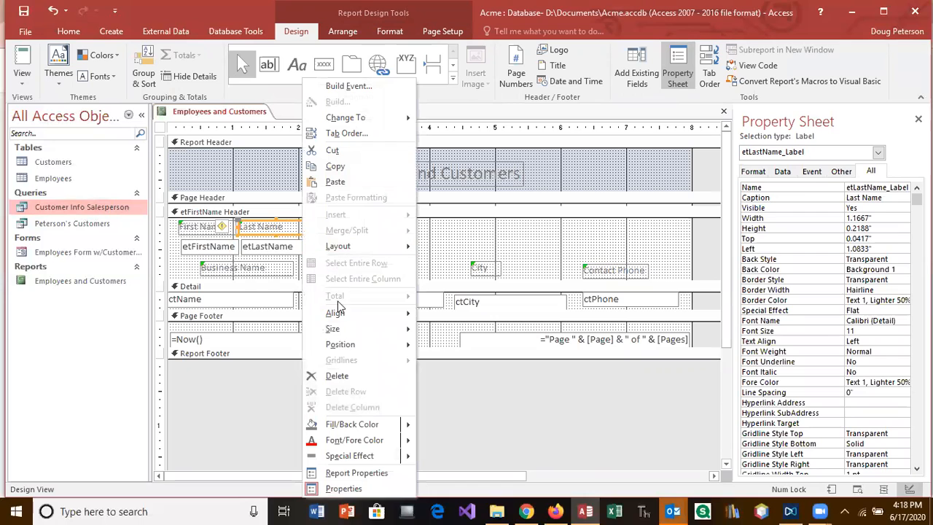
left_click(351, 375)
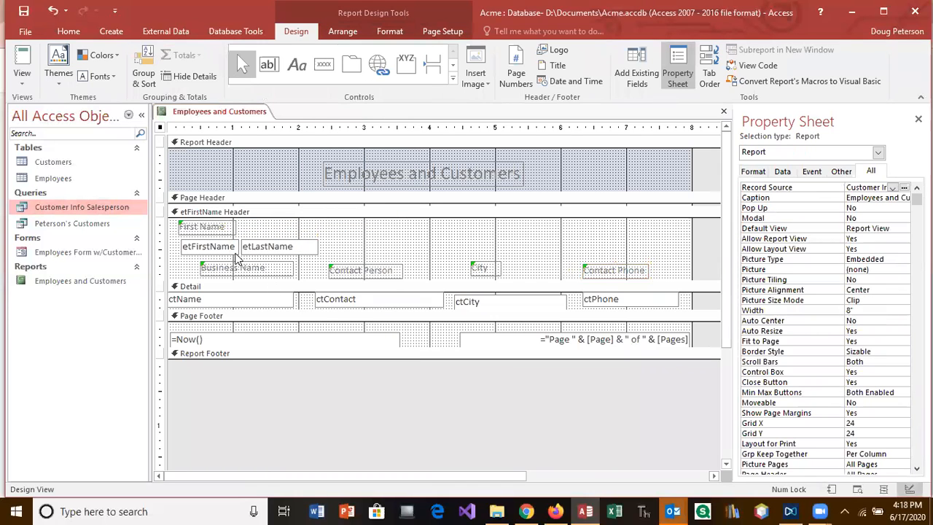
- Try deleting the First Name label from the etFirstName header and undo the deletion
right_click(216, 238)
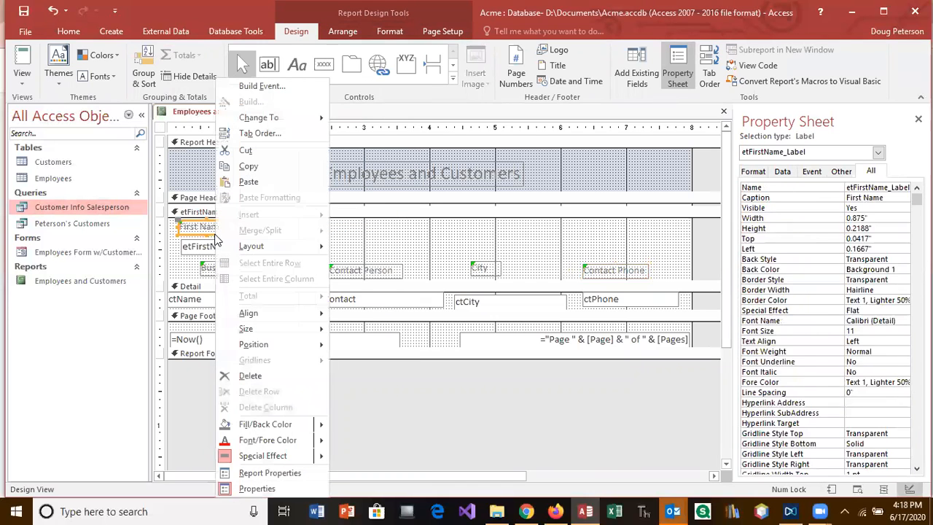
left_click(251, 376)
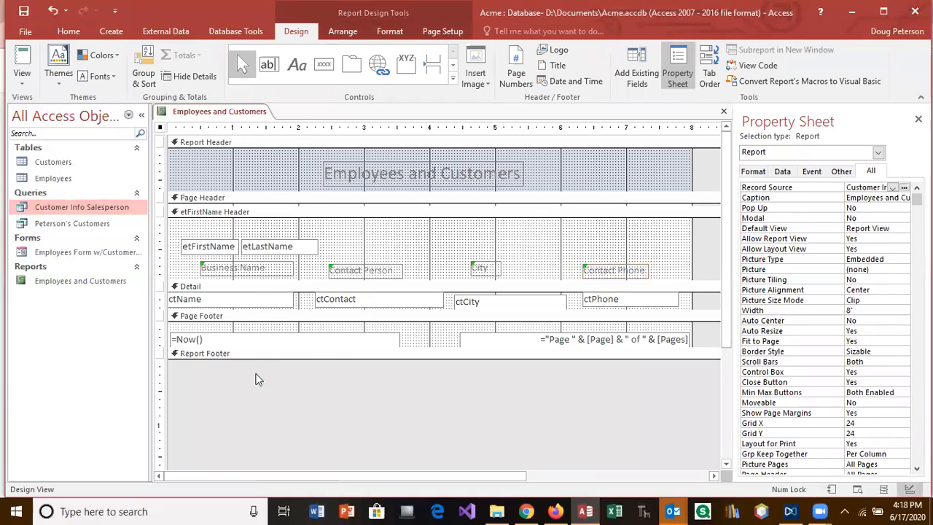
left_click(252, 231)
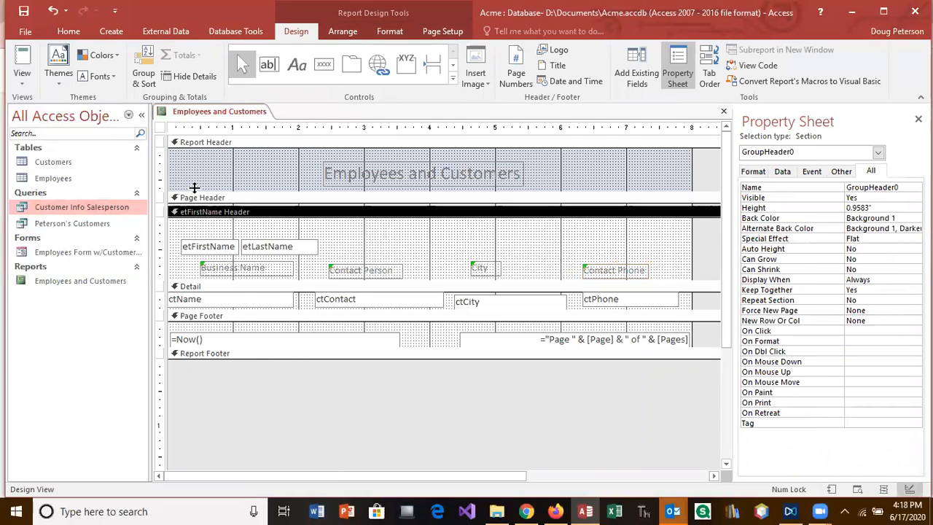
left_click(52, 10)
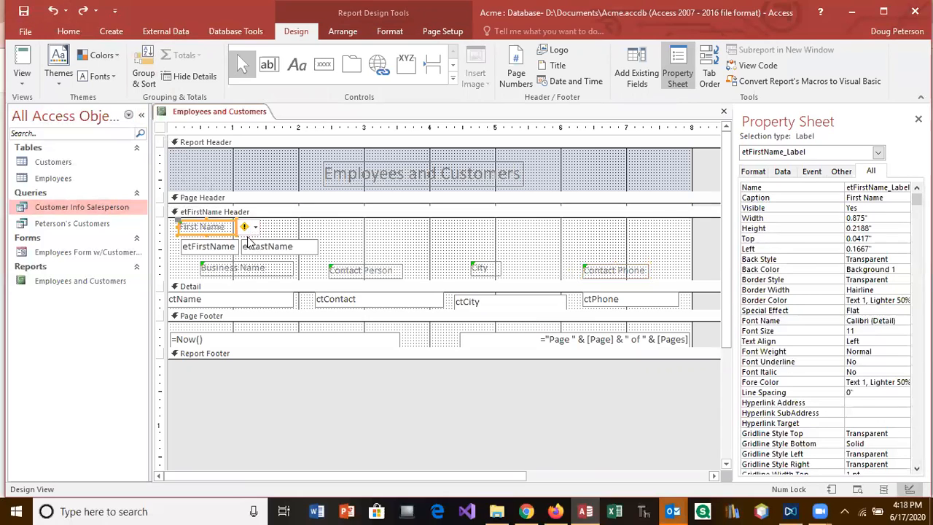
- Widen the First Name label to about 1.83 inches and change its caption to "Salesperson's Name", checking the result in Report view
left_click_drag(235, 226, 296, 227)
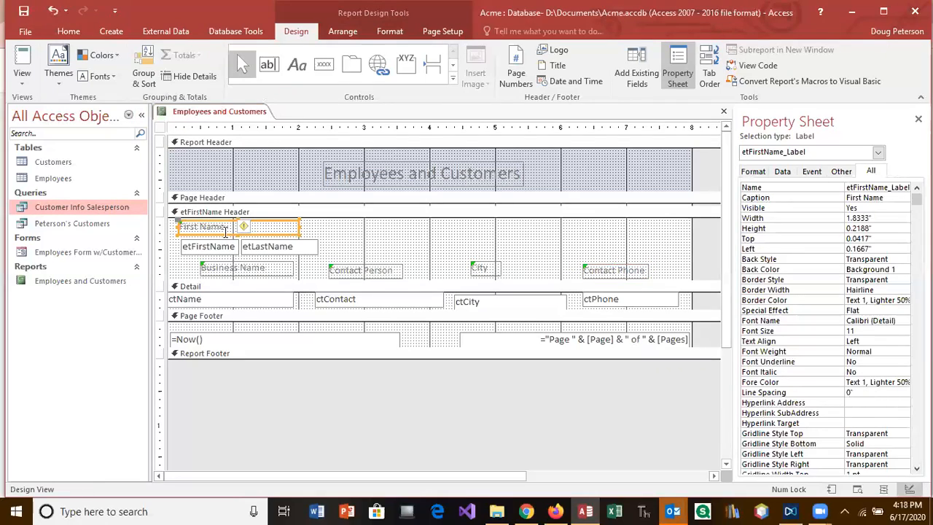
left_click(198, 227)
left_click_drag(198, 227, 174, 226)
type("Employ")
key("BackSpace")
key("BackSpace")
key("BackSpace")
key("BackSpace")
key("BackSpace")
key("BackSpace")
type("Salesperson's")
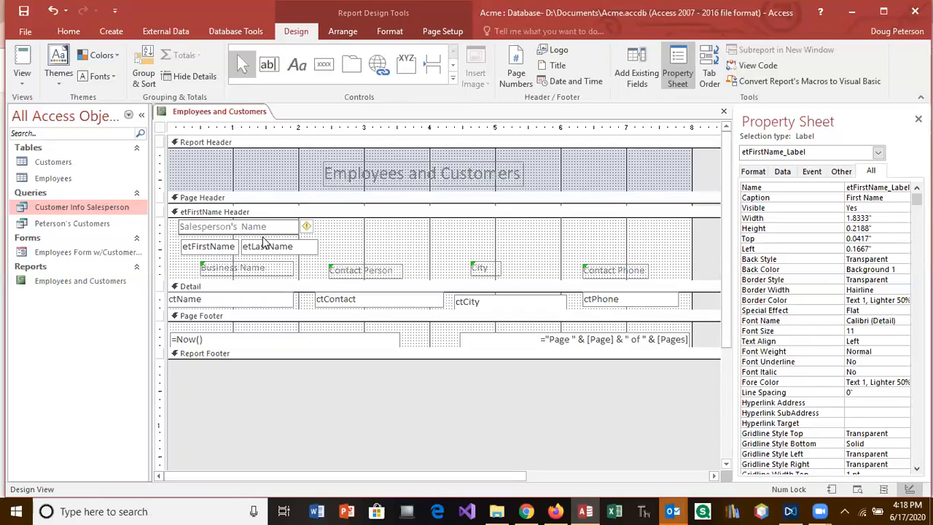
left_click(21, 61)
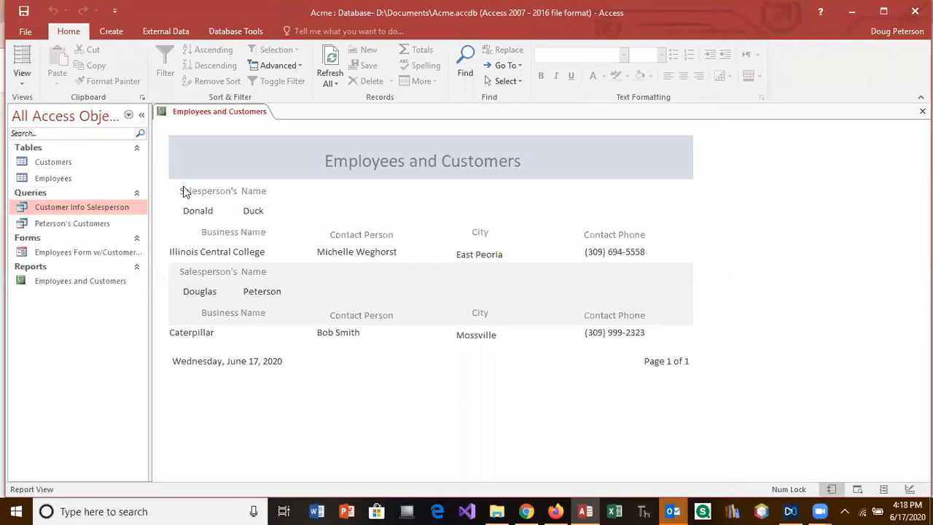